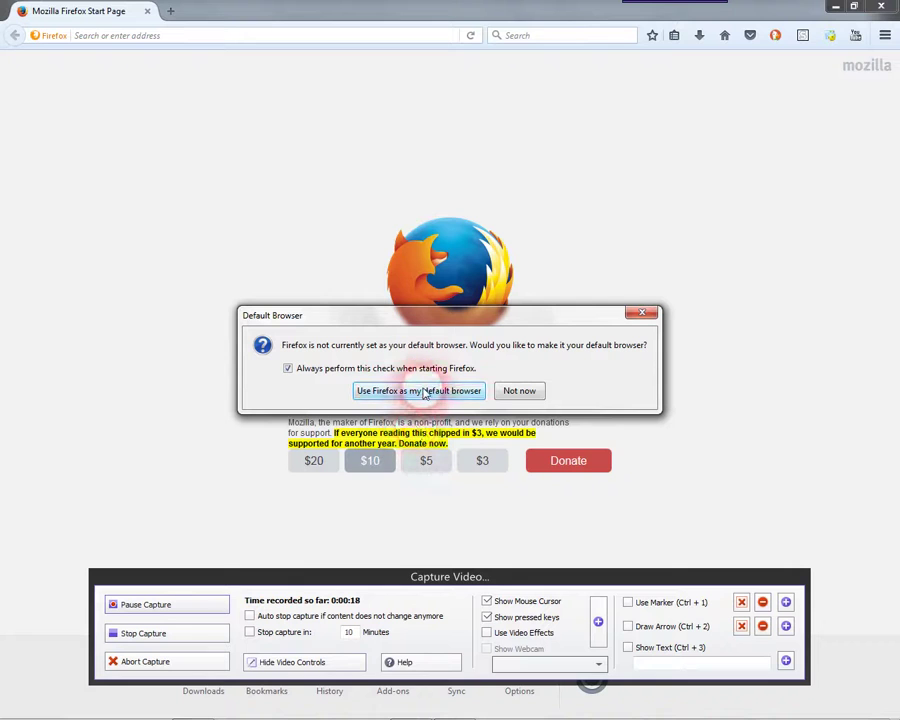
- Dismiss Firefox's default-browser prompt and load the SHREE BALAJI LIMITED store at platformx.co.in/testing/
{"action": "left_click", "coordinate": [425, 391]}
{"action": "left_click", "coordinate": [272, 662]}
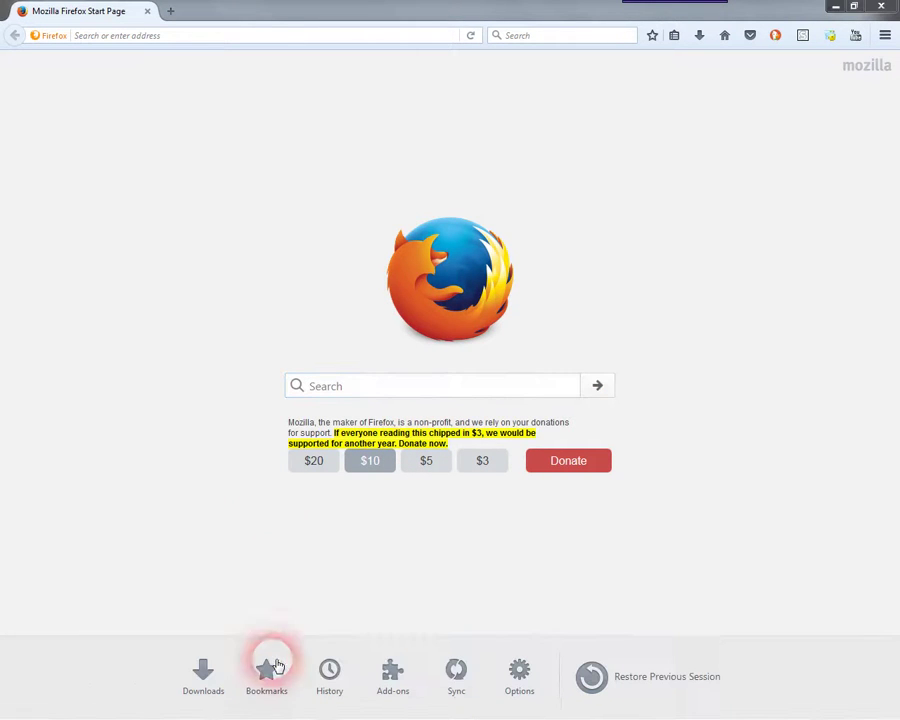
{"action": "left_click", "coordinate": [238, 42]}
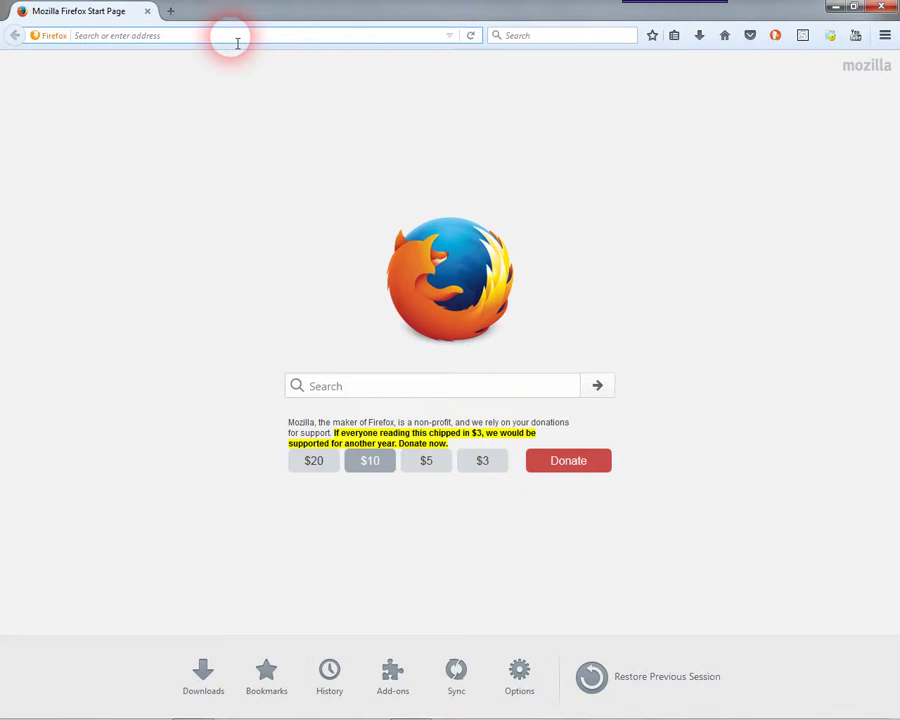
{"action": "type", "text": "platformx.tech/"}
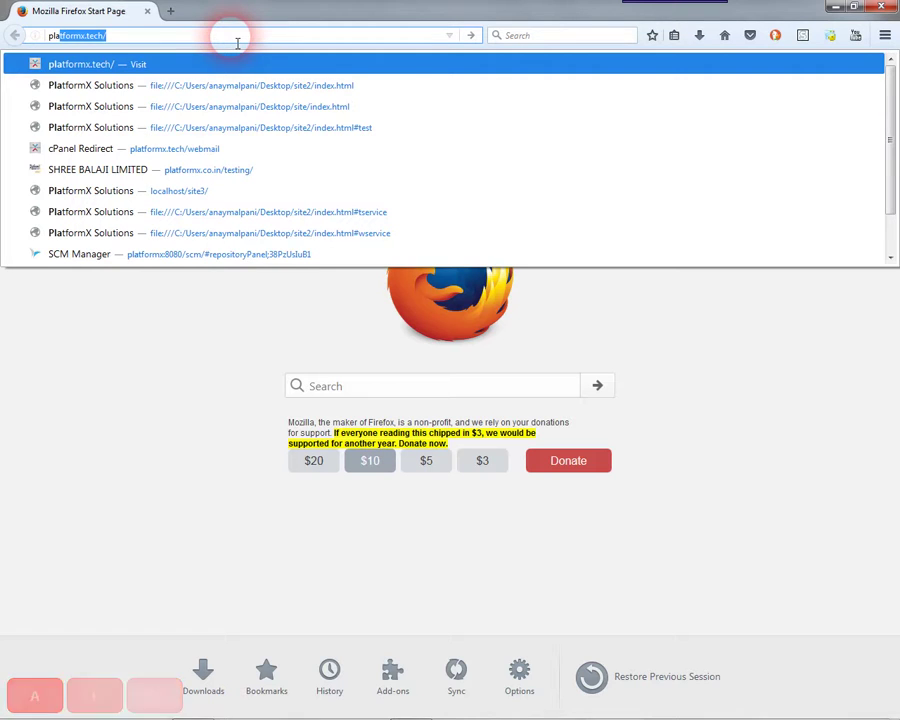
{"action": "key", "text": "Down"}
{"action": "key", "text": "Down"}
{"action": "key", "text": "Down"}
{"action": "key", "text": "Down"}
{"action": "key", "text": "Down"}
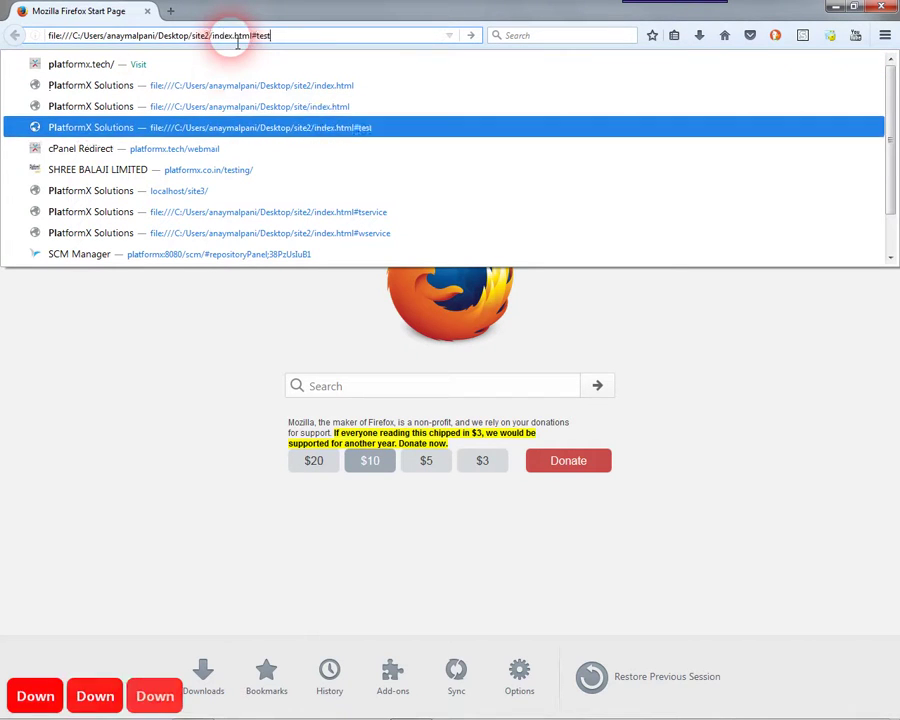
{"action": "key", "text": "Return"}
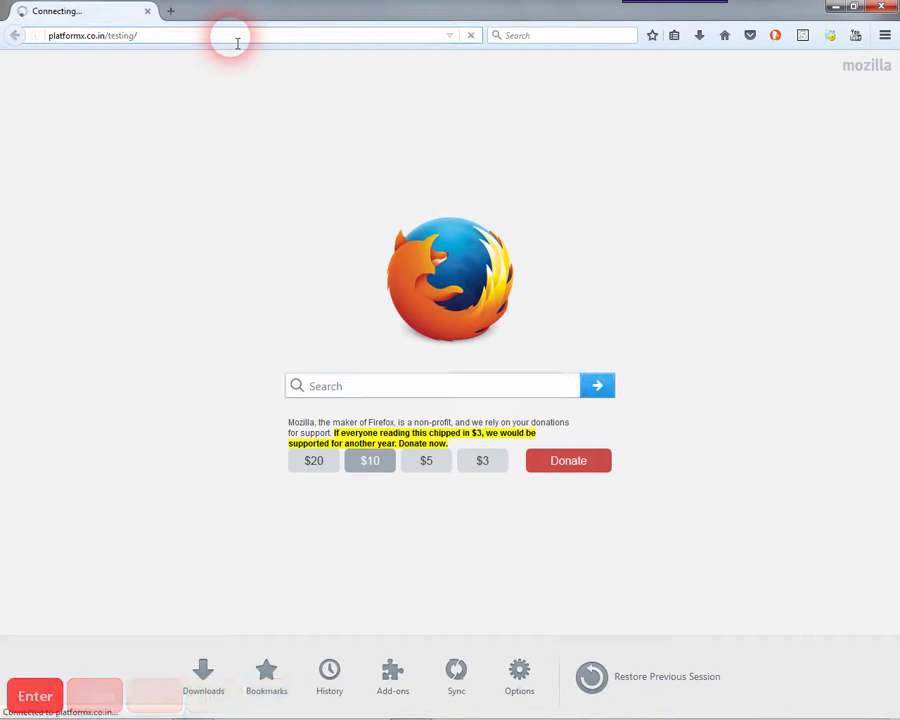
{"action": "left_click_drag", "start_coordinate": [137, 35], "coordinate": [38, 36]}
- Open the Air Conditioners category, switch it to List view, and open Midea Floor Standing
{"action": "left_click", "coordinate": [588, 65]}
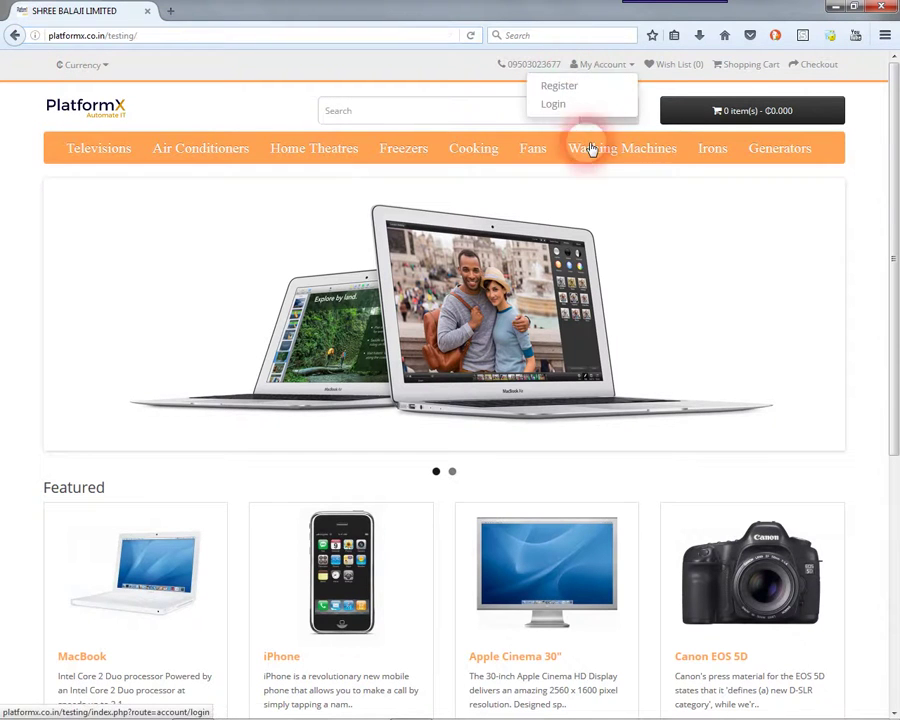
{"action": "left_click", "coordinate": [788, 165]}
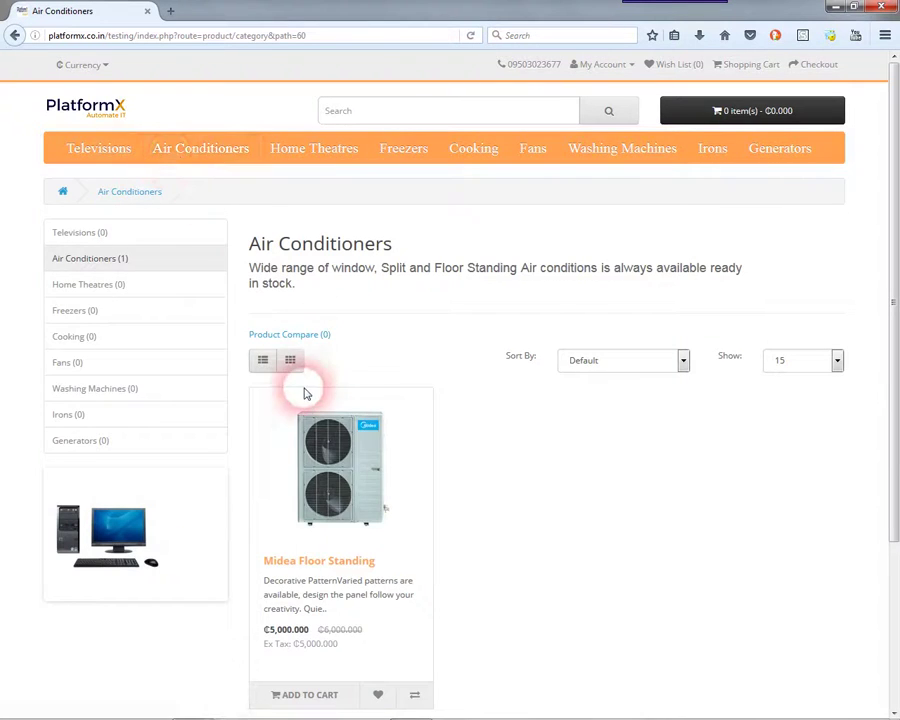
{"action": "scroll", "coordinate": [423, 497], "scroll_direction": "down", "scroll_amount": 3}
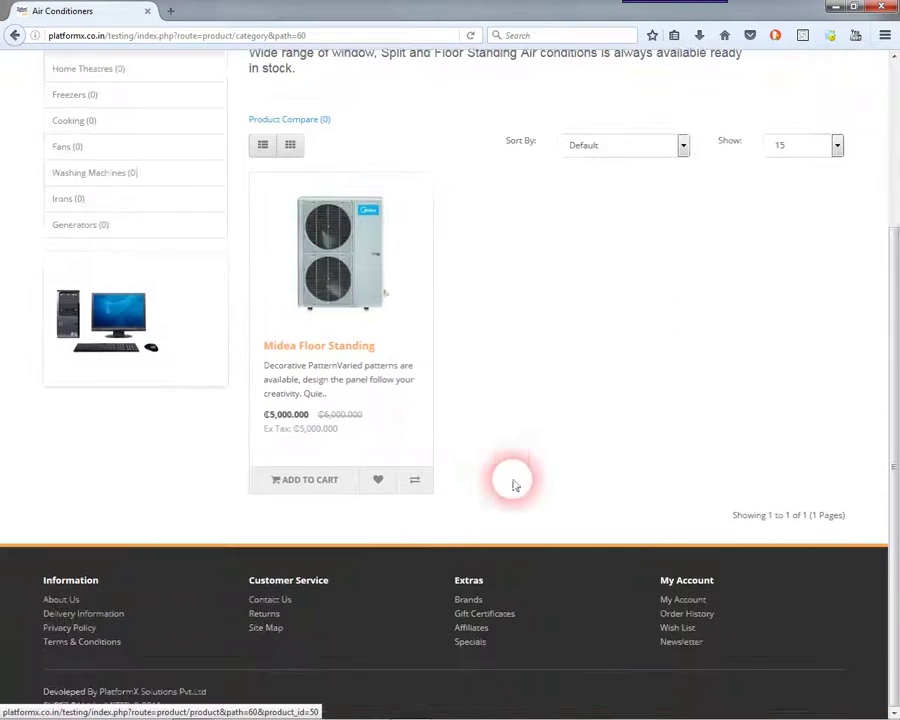
{"action": "left_click", "coordinate": [264, 148]}
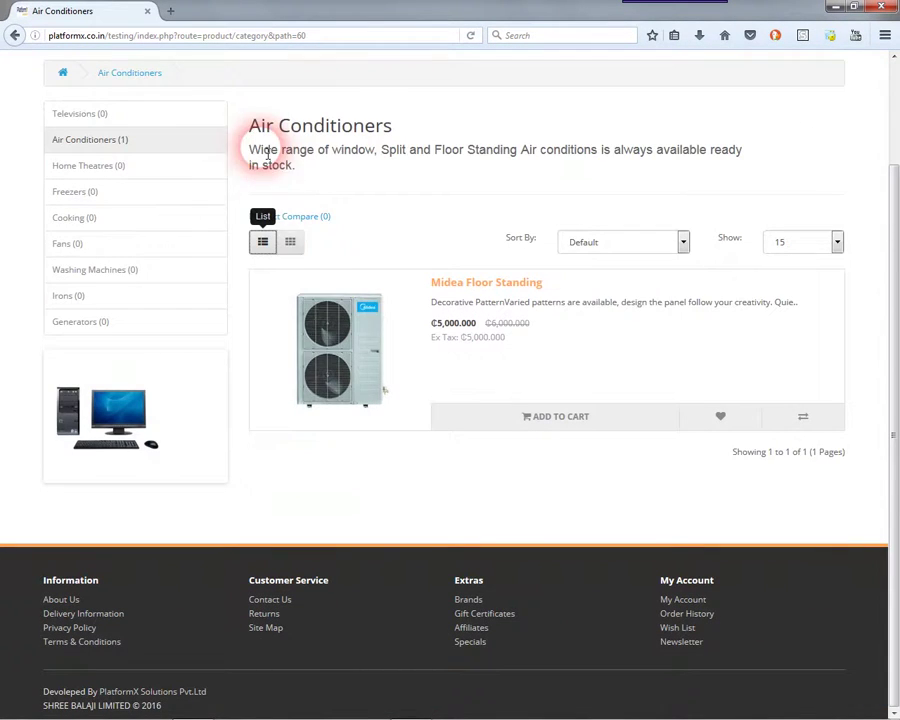
{"action": "left_click", "coordinate": [291, 243]}
{"action": "left_click", "coordinate": [265, 243]}
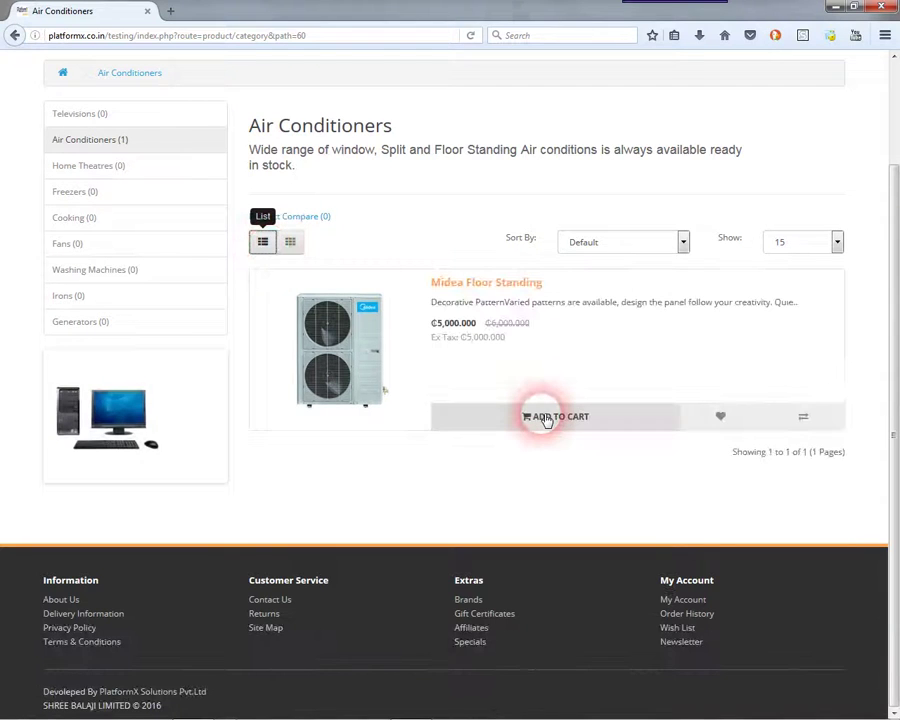
{"action": "left_click", "coordinate": [511, 284]}
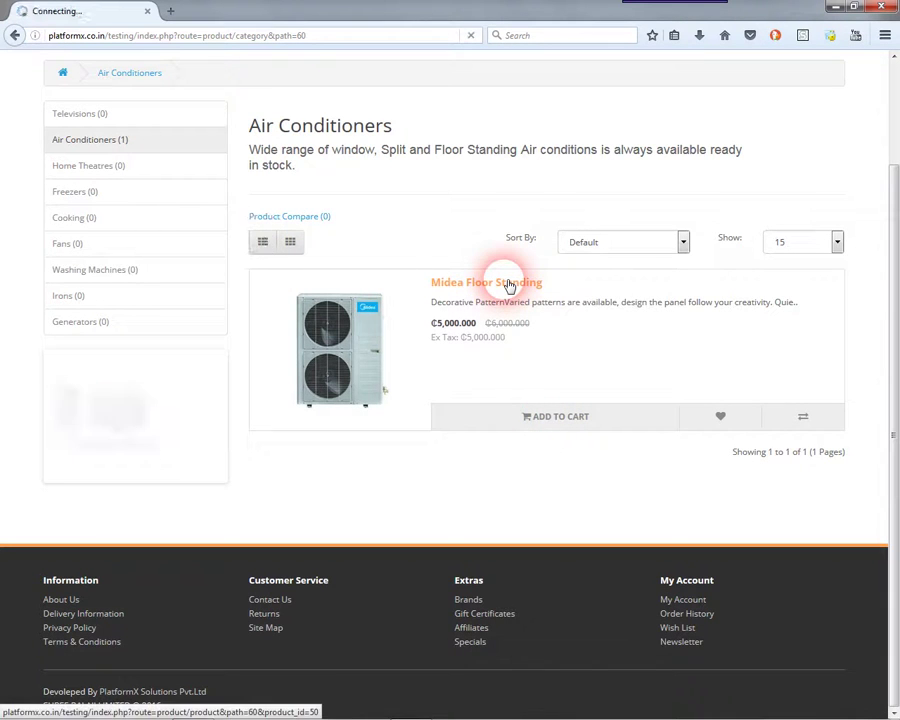
- Browse the product's Specification, Reviews and Description tabs and dismiss the share and Facebook popups
{"action": "scroll", "coordinate": [352, 412], "scroll_direction": "down", "scroll_amount": 3}
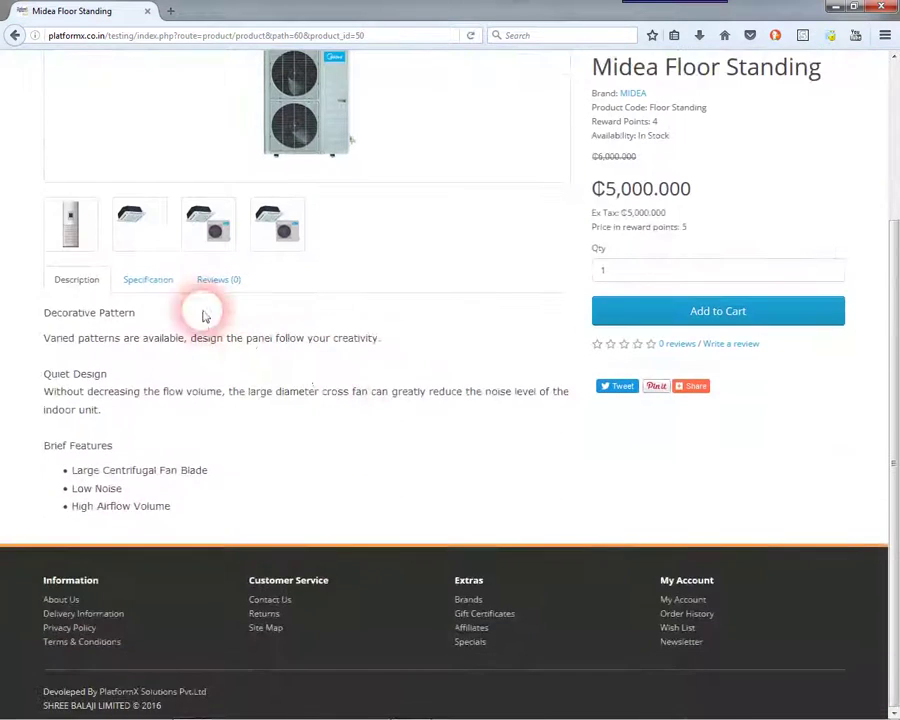
{"action": "left_click", "coordinate": [150, 283]}
{"action": "left_click", "coordinate": [217, 285]}
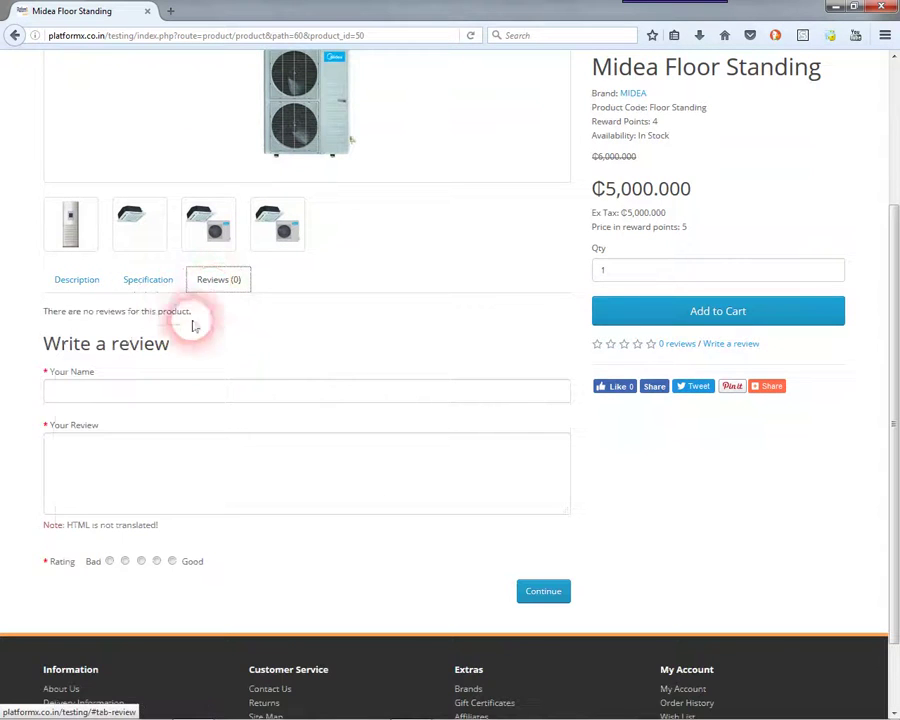
{"action": "left_click", "coordinate": [60, 295]}
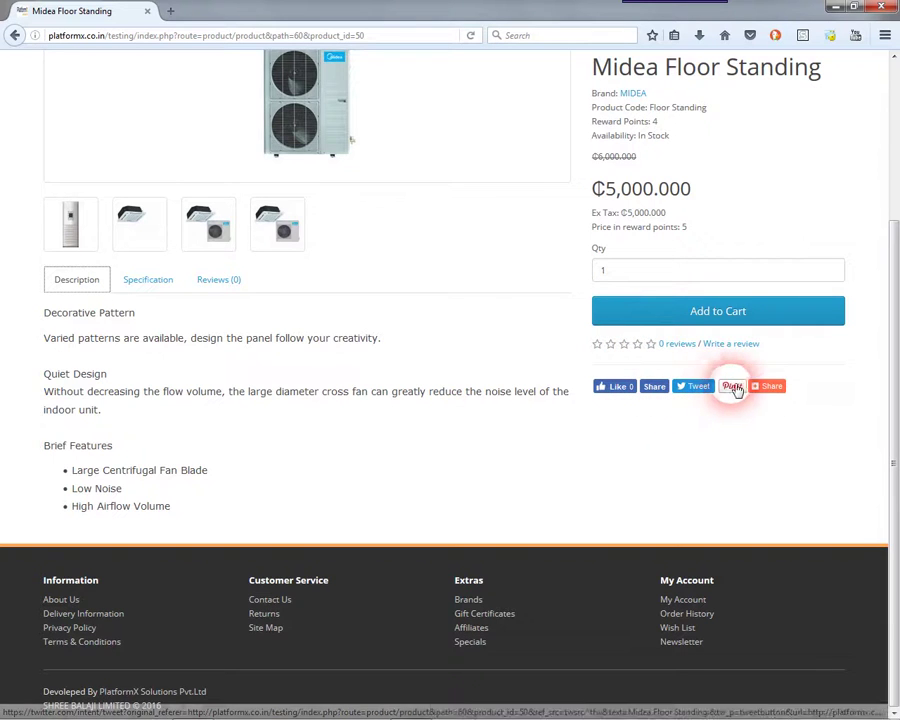
{"action": "mouse_move", "coordinate": [773, 389]}
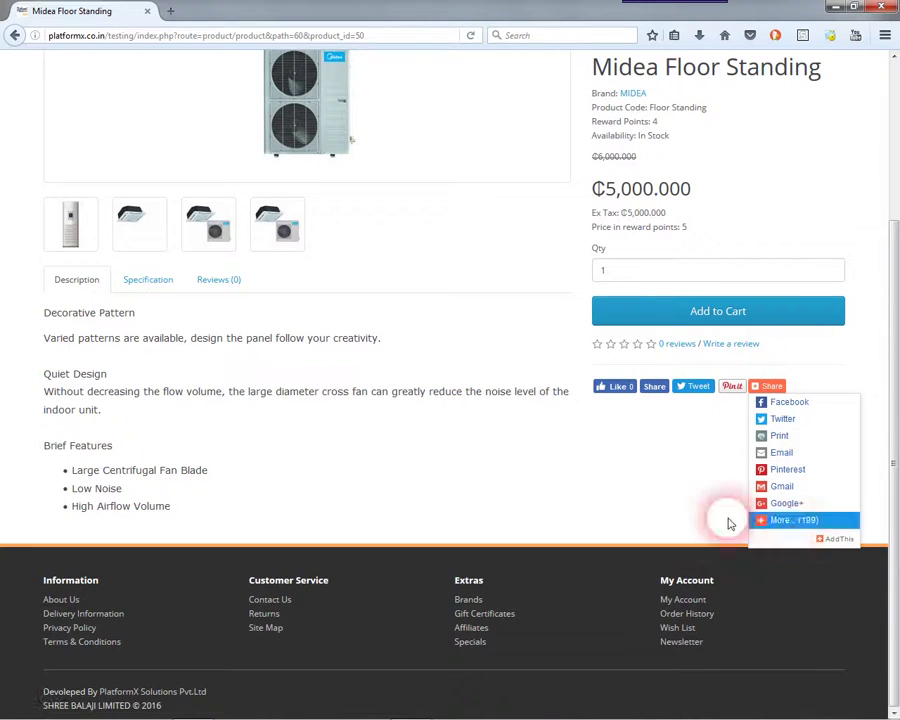
{"action": "left_click", "coordinate": [569, 477]}
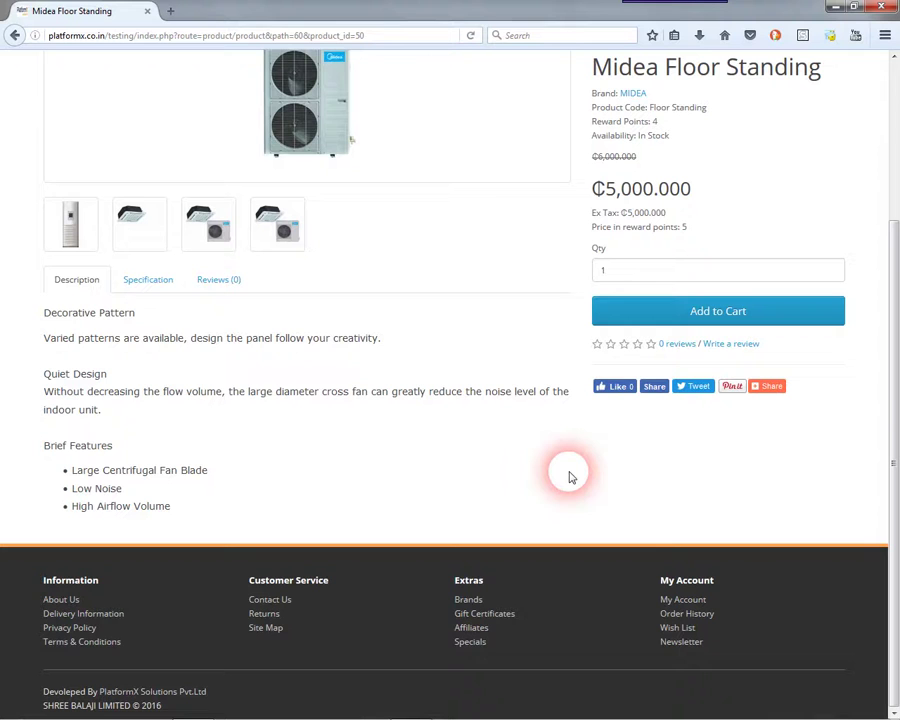
{"action": "left_click", "coordinate": [633, 390]}
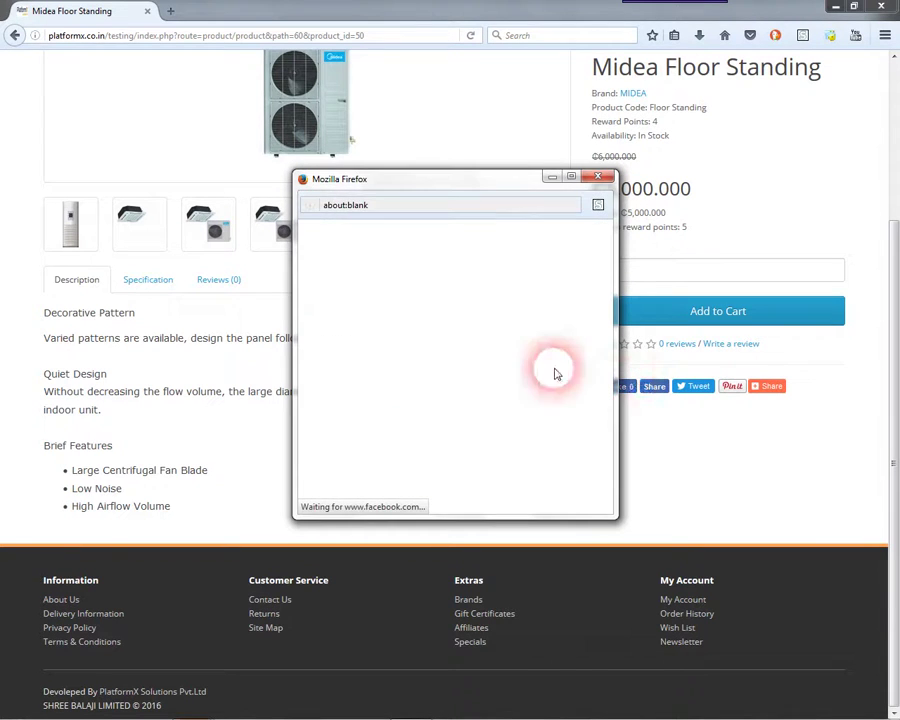
{"action": "left_click", "coordinate": [596, 179]}
- Add 5 Midea Floor Standing units to the cart and open the shopping cart
{"action": "left_click", "coordinate": [716, 278]}
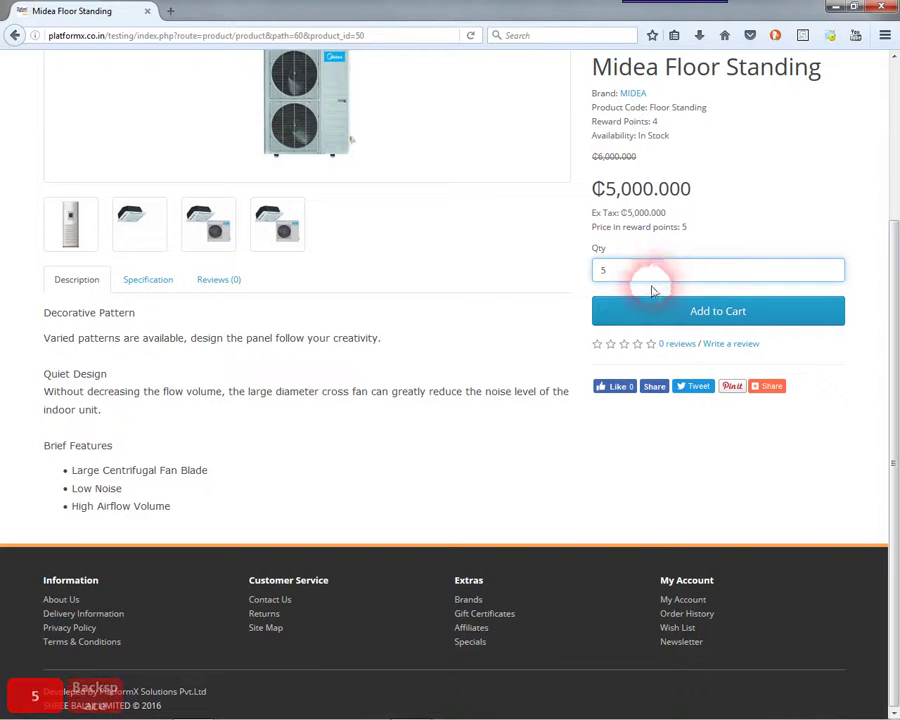
{"action": "left_click", "coordinate": [648, 309]}
{"action": "left_click_drag", "start_coordinate": [592, 440], "coordinate": [713, 430]}
{"action": "left_click", "coordinate": [251, 216]}
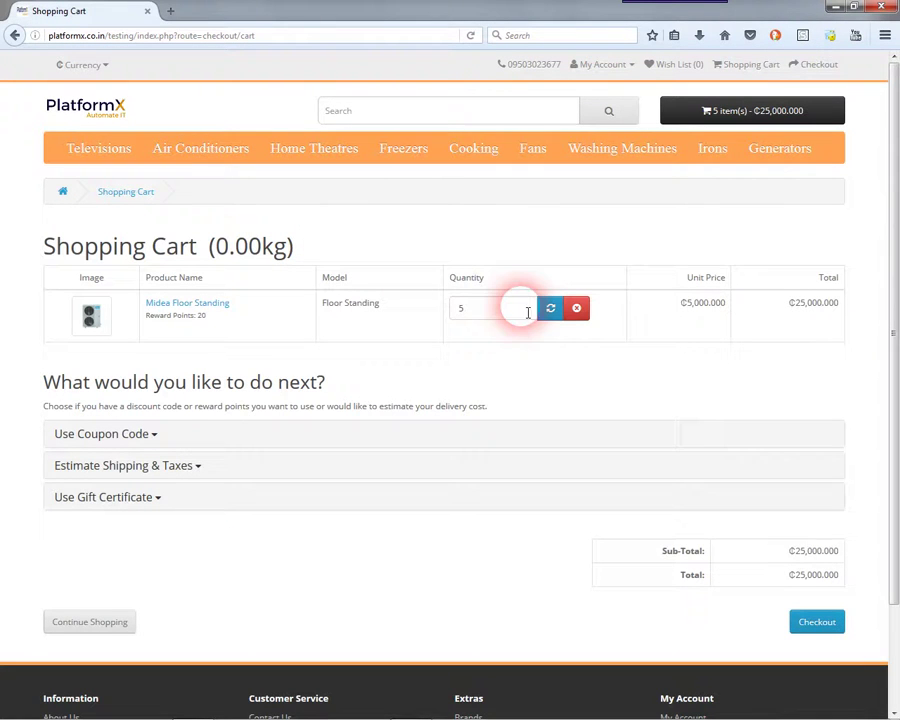
- Estimate shipping for Greater Accra Region with post code 444568, then go to Checkout
{"action": "left_click", "coordinate": [148, 438]}
{"action": "left_click", "coordinate": [150, 513]}
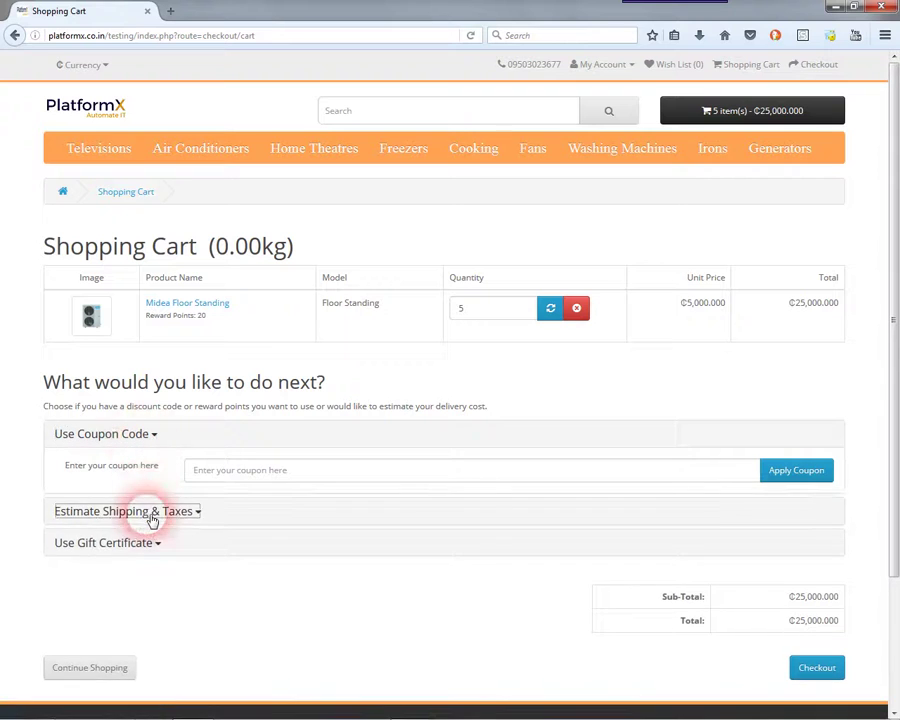
{"action": "left_click", "coordinate": [231, 556]}
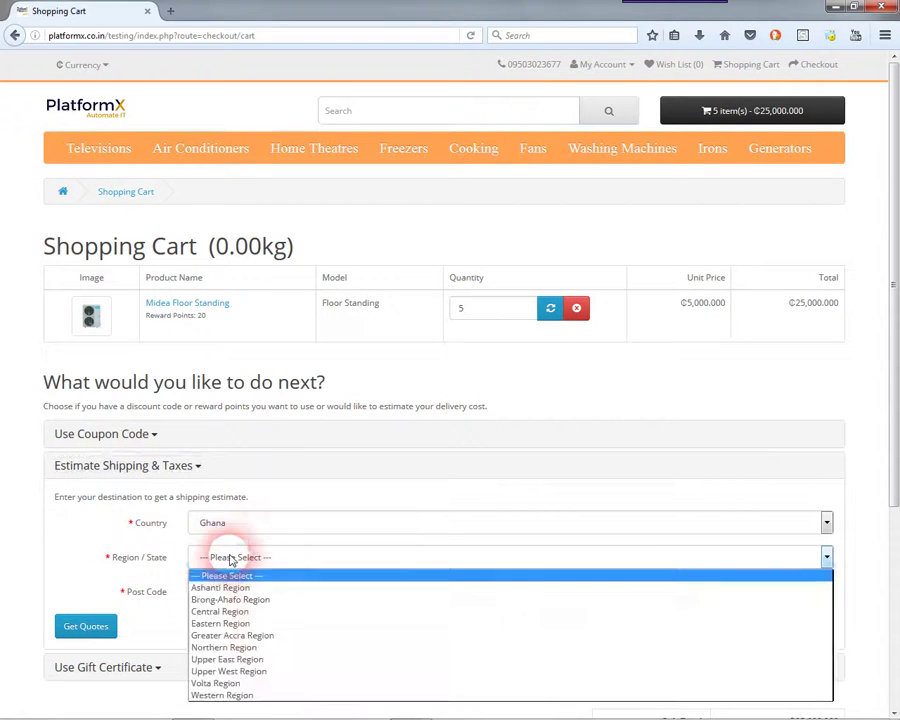
{"action": "left_click", "coordinate": [230, 635]}
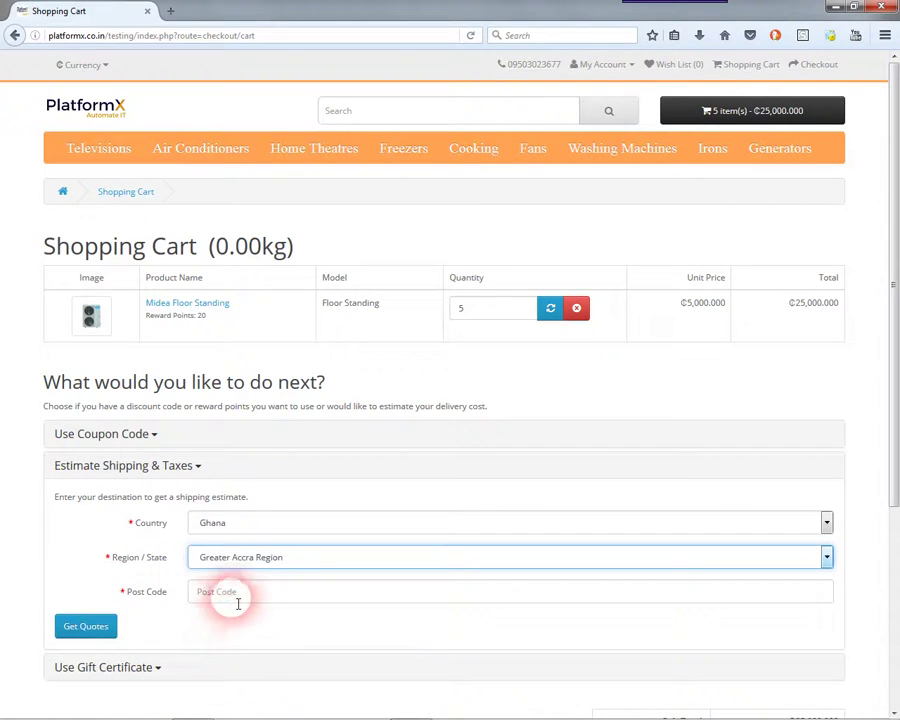
{"action": "left_click", "coordinate": [84, 626]}
{"action": "left_click", "coordinate": [234, 598]}
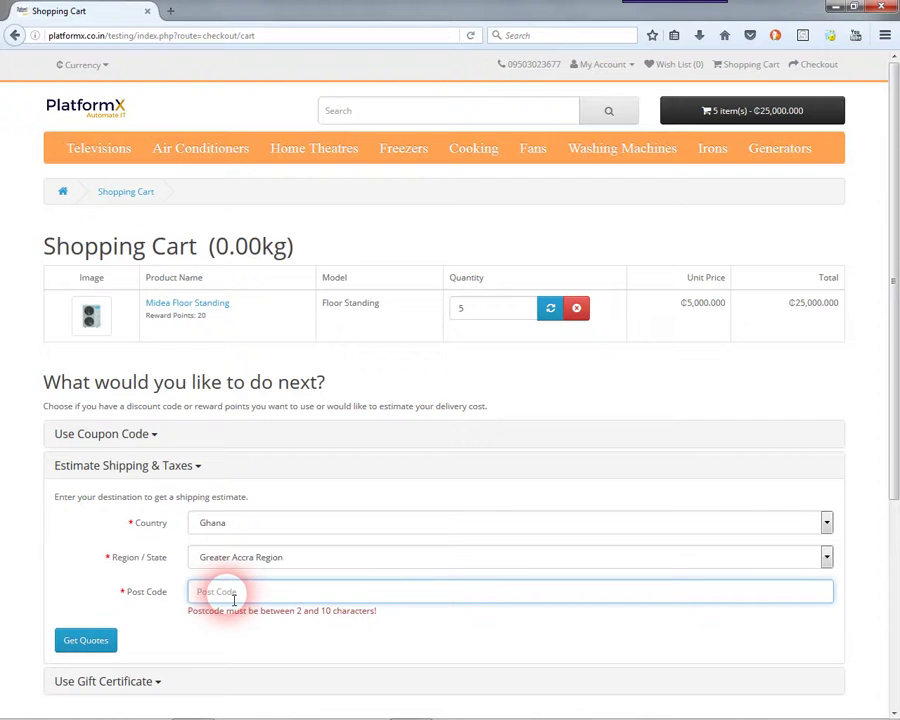
{"action": "type", "text": "444568"}
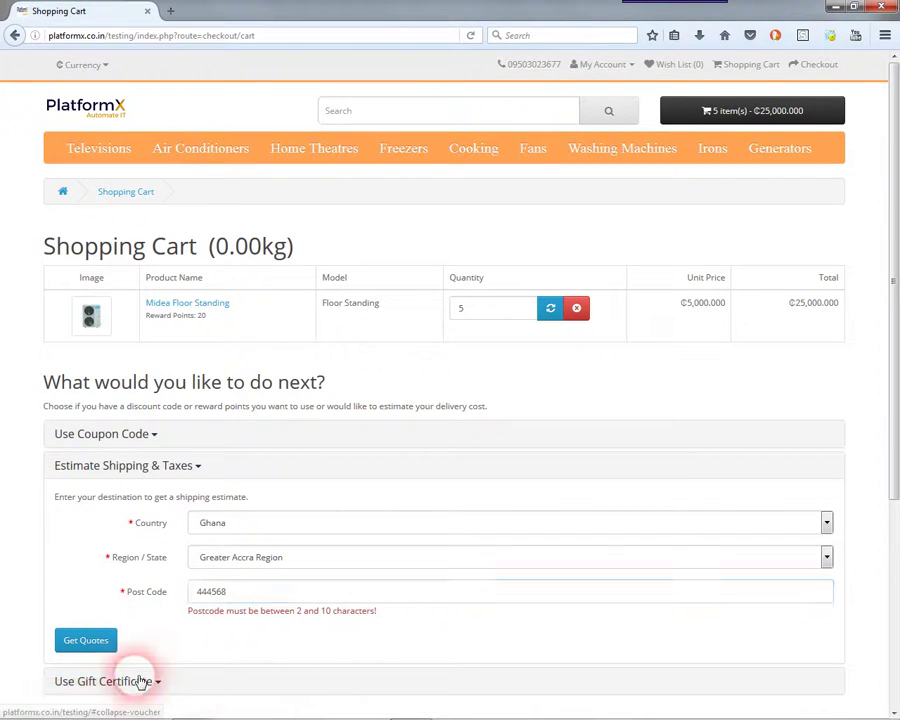
{"action": "left_click", "coordinate": [135, 680]}
{"action": "left_click", "coordinate": [805, 676]}
- Register as a new customer, filling first name, last name and a corrected e-mail from autocomplete
{"action": "left_click", "coordinate": [90, 446]}
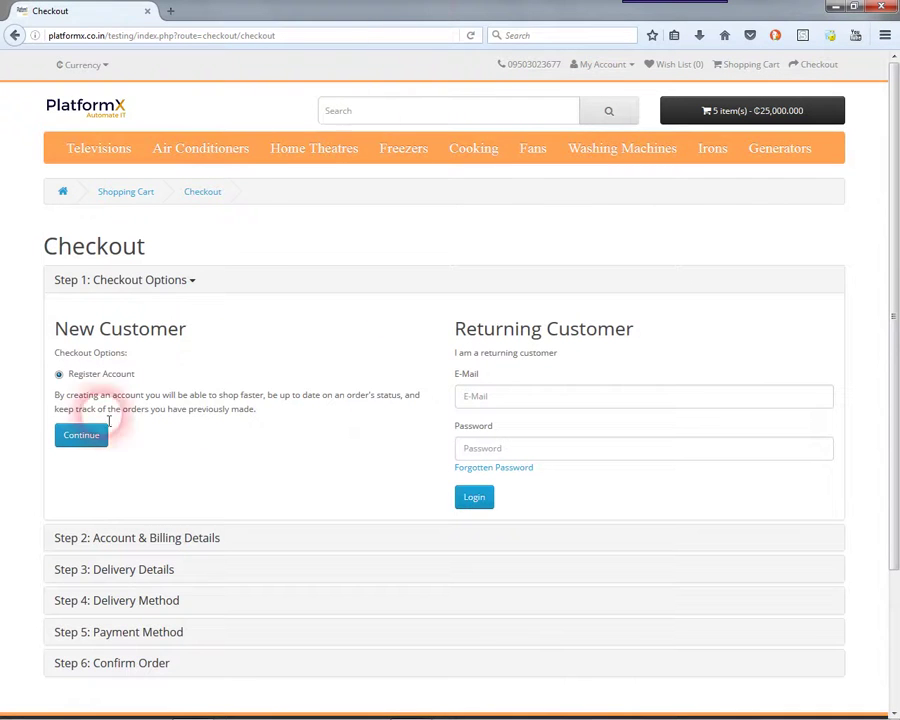
{"action": "left_click", "coordinate": [127, 393]}
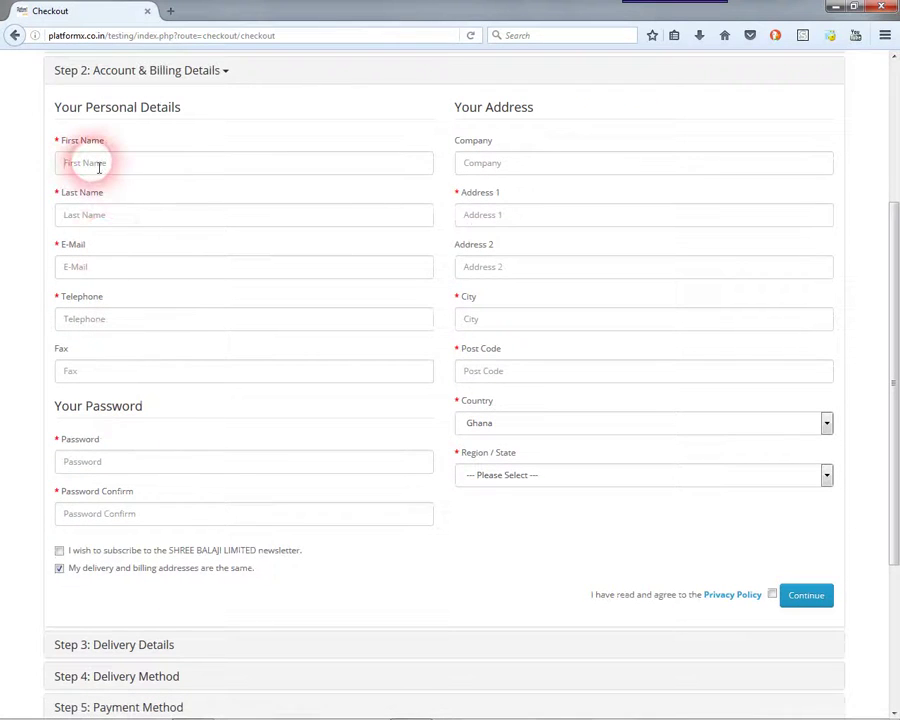
{"action": "left_click", "coordinate": [92, 182]}
{"action": "left_click", "coordinate": [90, 212]}
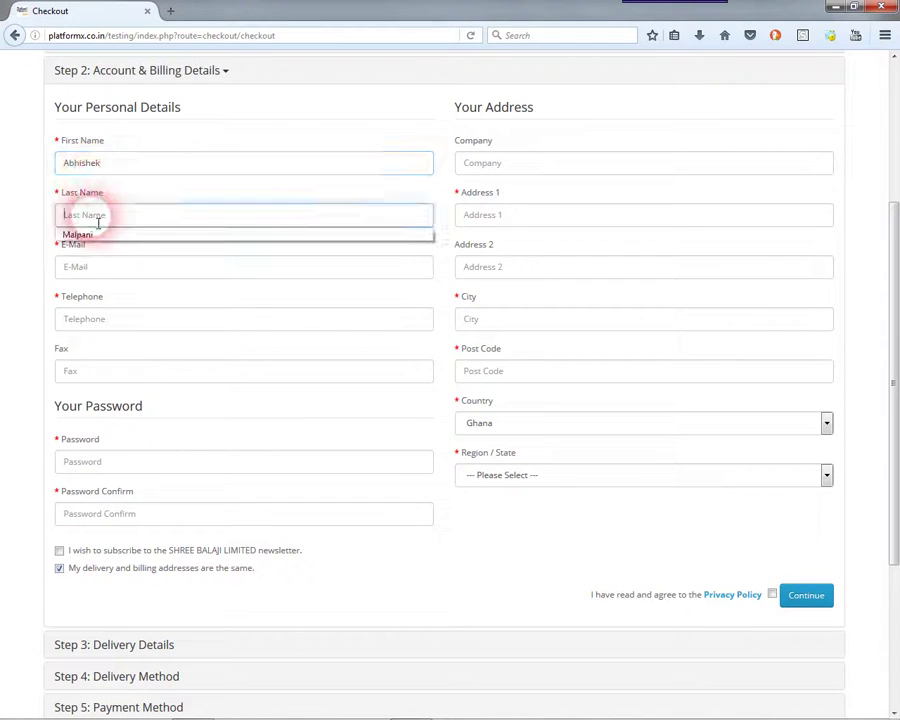
{"action": "left_click", "coordinate": [90, 234]}
{"action": "left_click", "coordinate": [104, 277]}
{"action": "left_click", "coordinate": [100, 291]}
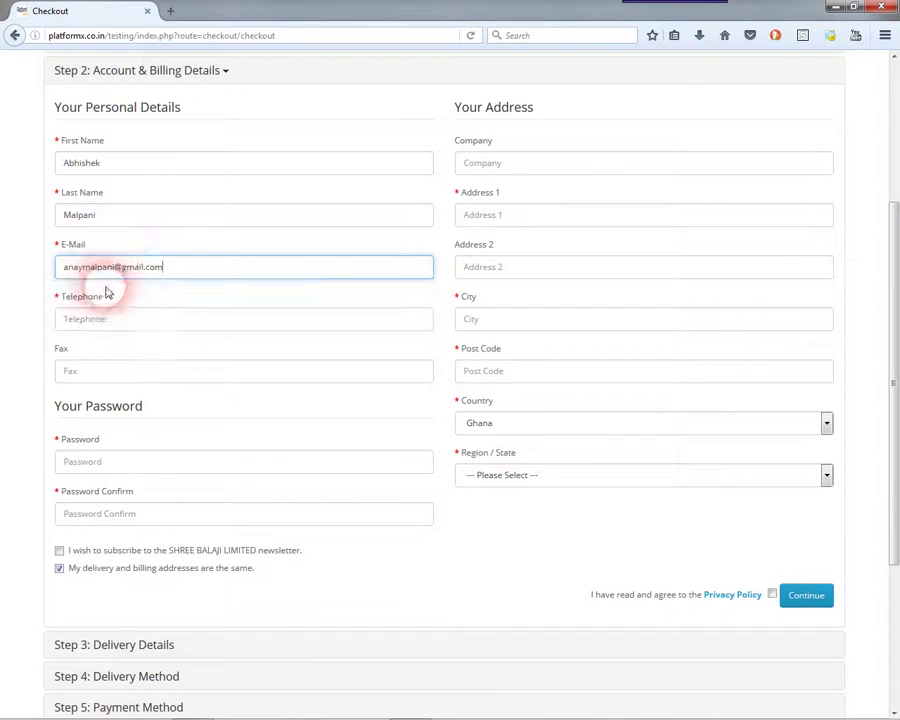
{"action": "left_click", "coordinate": [123, 267]}
{"action": "type", "text": "18"}
- Enter the customer's telephone number and type the account password and its confirmation
{"action": "key", "text": "Tab"}
{"action": "key", "text": "Tab"}
{"action": "key", "text": "Tab"}
{"action": "key", "text": "Tab"}
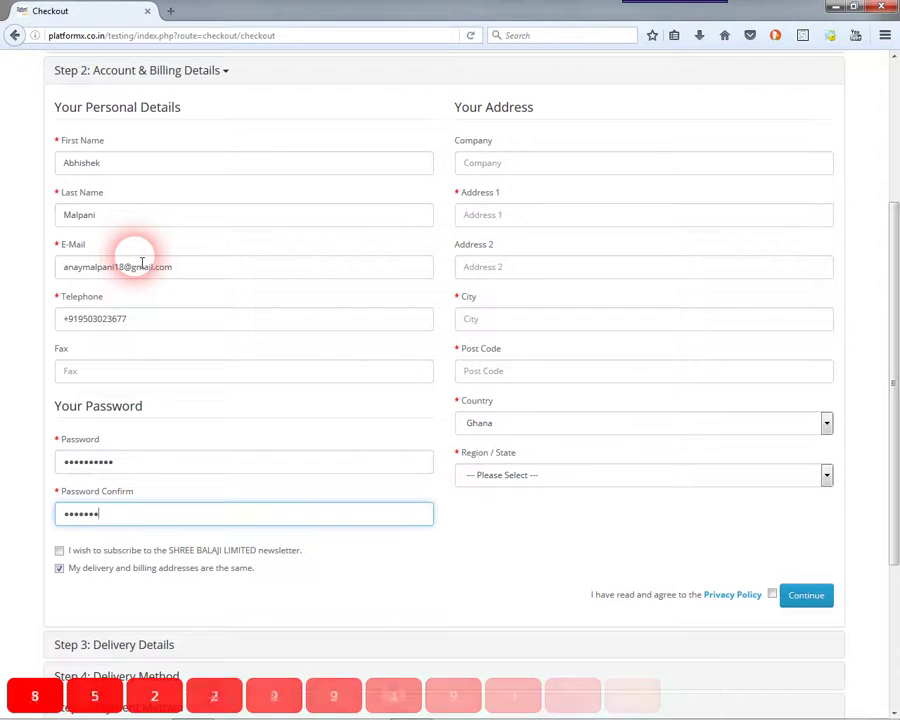
{"action": "key", "text": "Tab"}
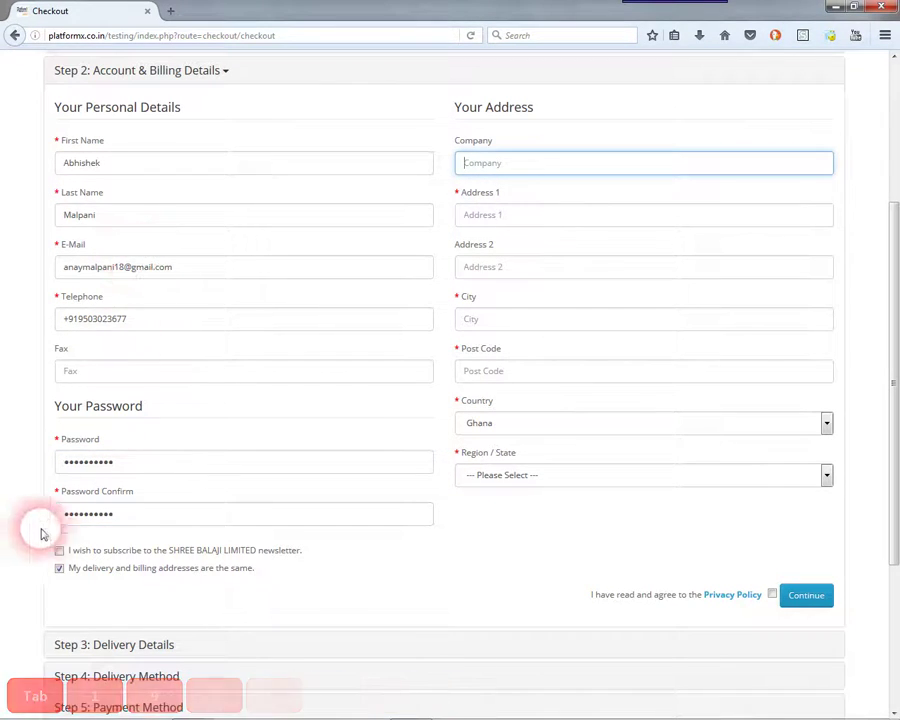
- Subscribe to the newsletter and enter company PlatformX Solutions plus the billing address, city, post code and region
{"action": "left_click", "coordinate": [60, 551]}
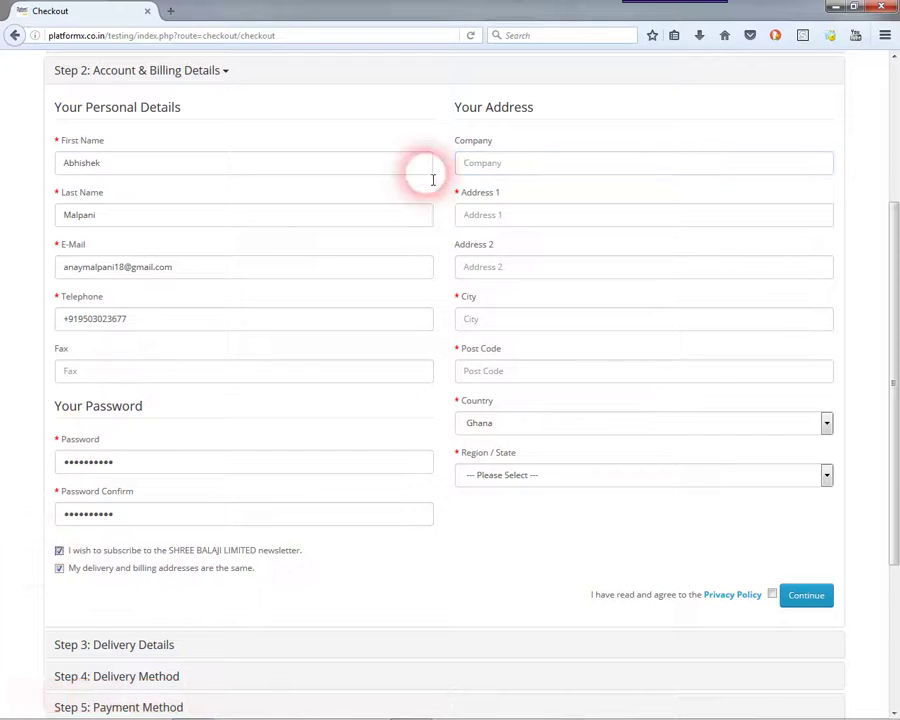
{"action": "left_click", "coordinate": [507, 176]}
{"action": "type", "text": "PlatformX S"}
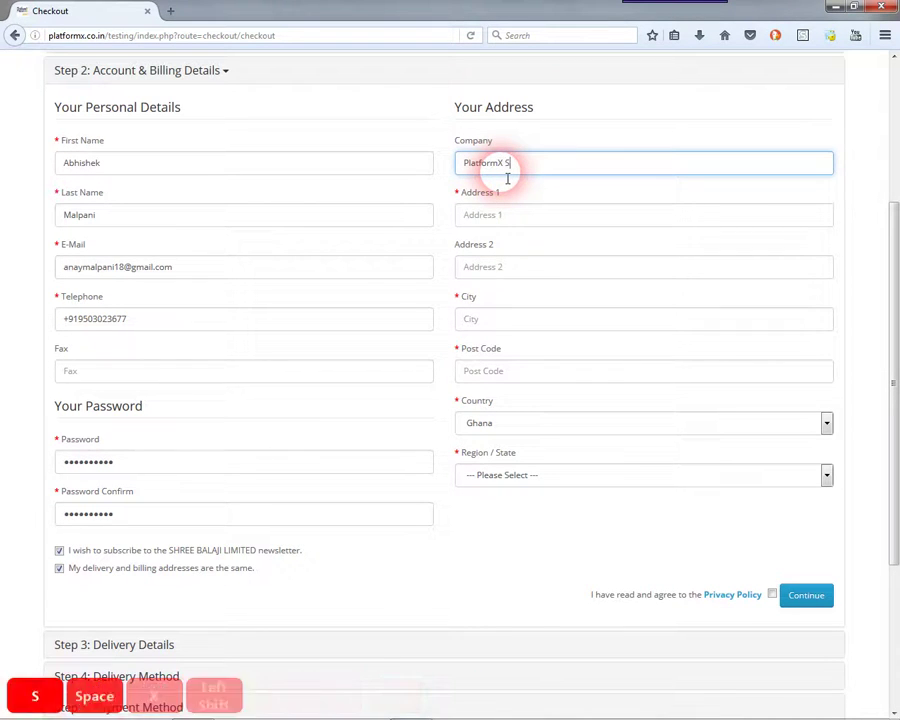
{"action": "type", "text": "olutions Pvt.Ltd"}
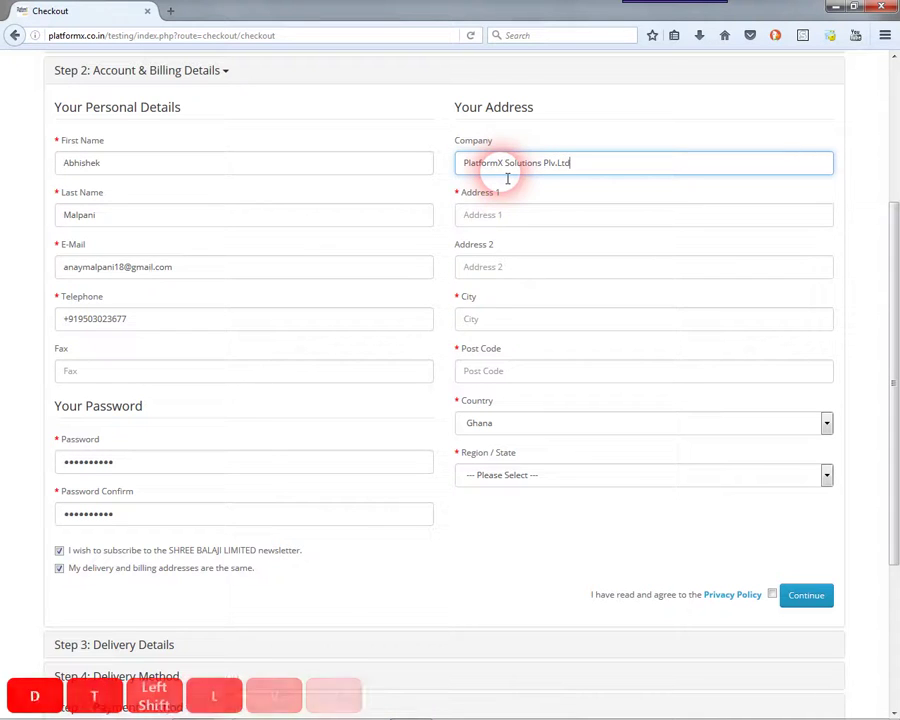
{"action": "key", "text": "Tab"}
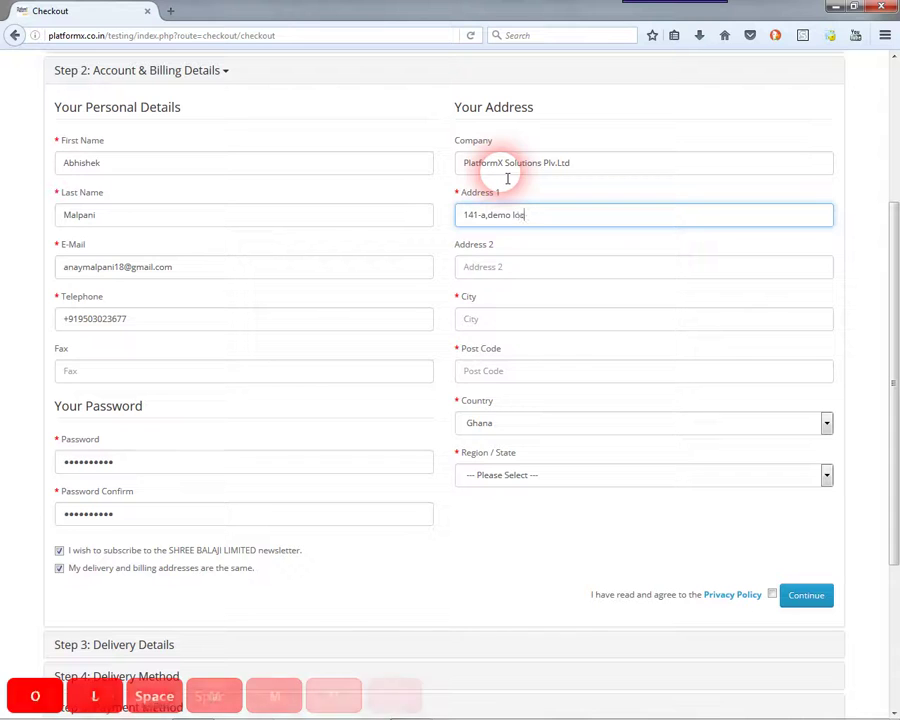
{"action": "type", "text": ","}
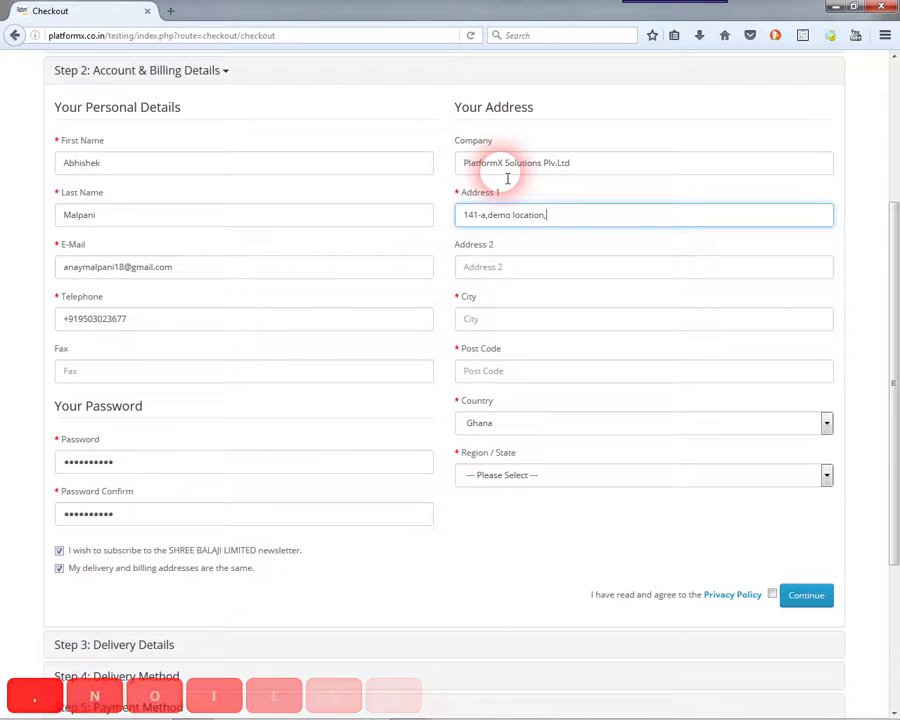
{"action": "type", "text": "landmark,area"}
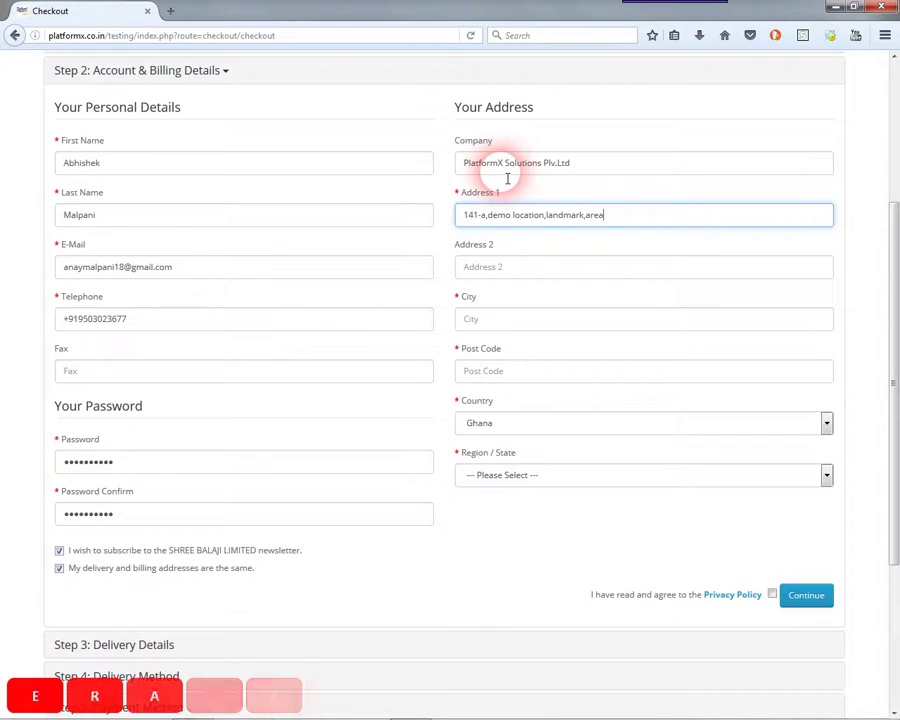
{"action": "key", "text": "Tab"}
{"action": "key", "text": "Tab"}
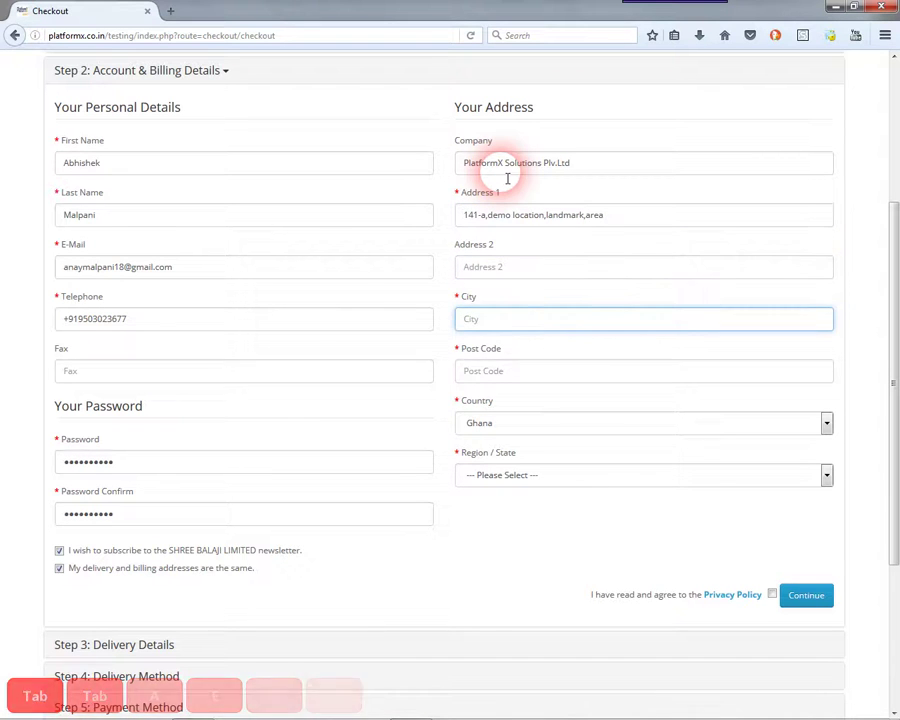
{"action": "key", "text": "Tab"}
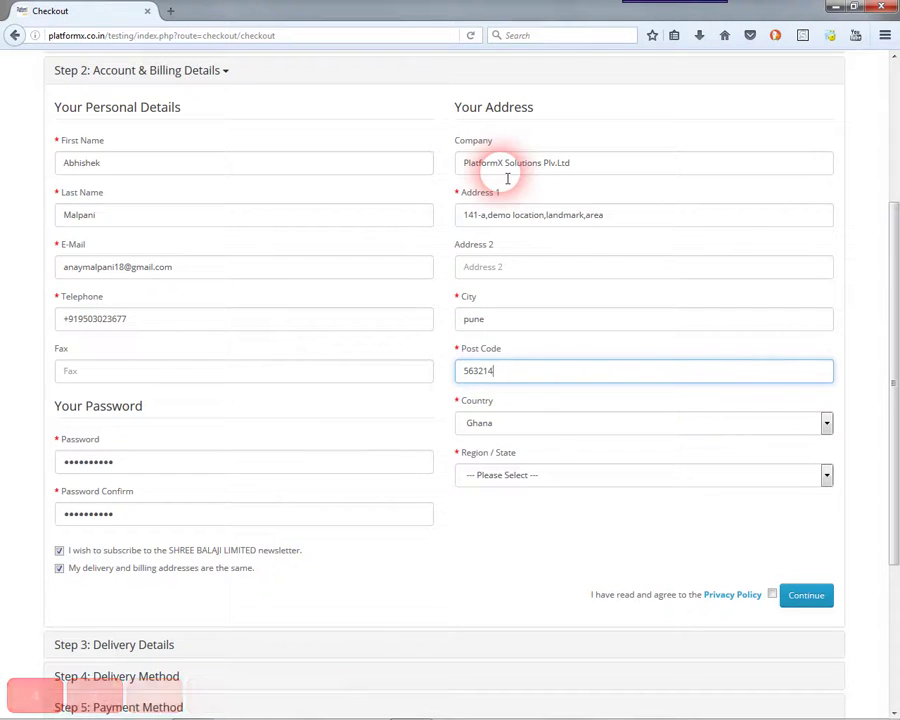
{"action": "key", "text": "Tab"}
{"action": "key", "text": "Tab"}
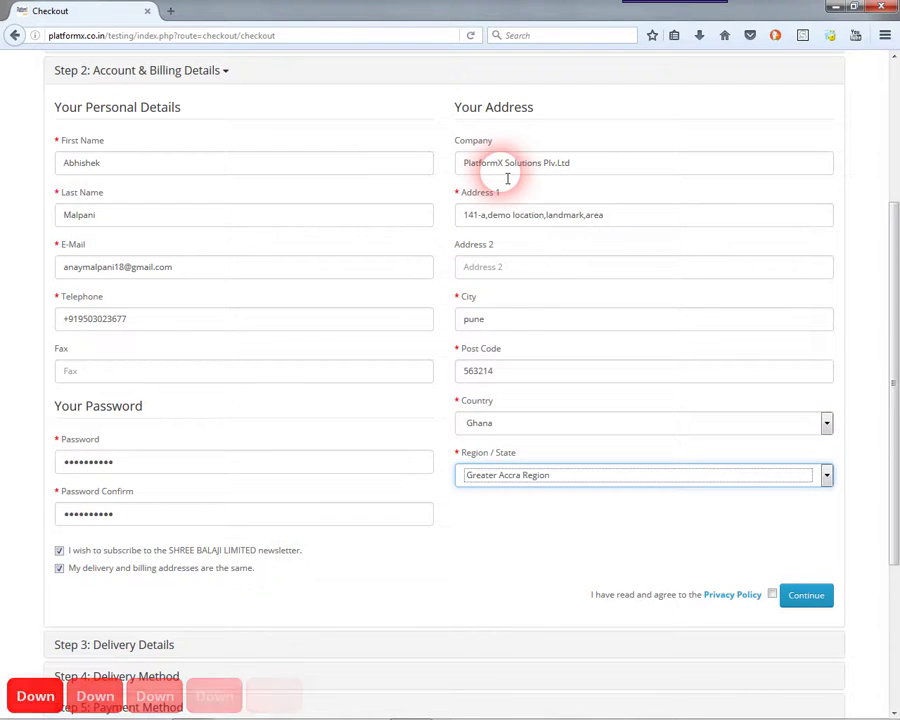
- Accept the Privacy Policy and submit the account and billing details
{"action": "left_click", "coordinate": [772, 594]}
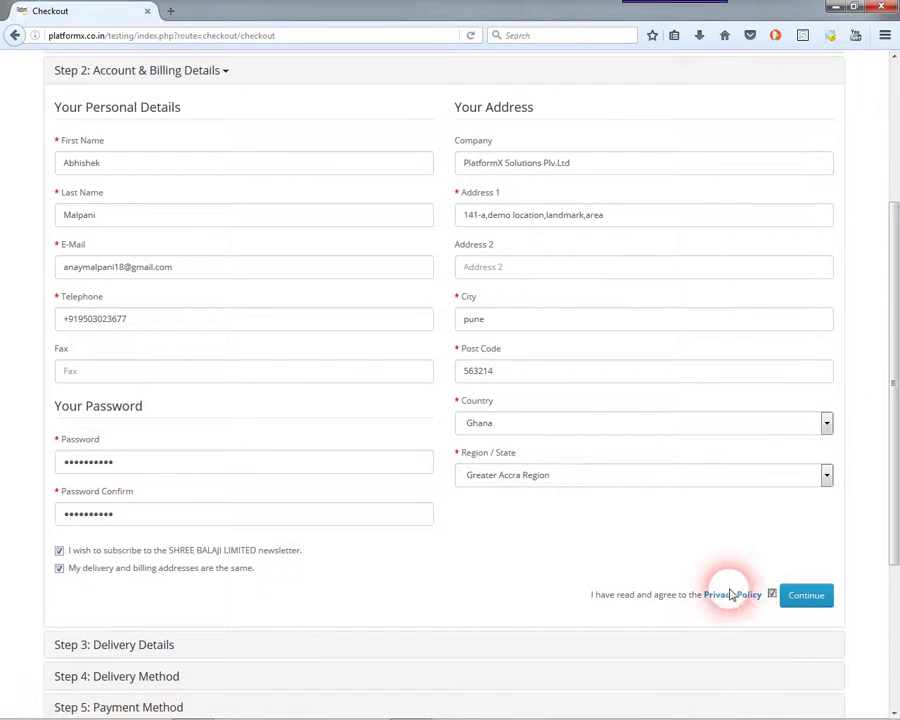
{"action": "left_click_drag", "start_coordinate": [592, 594], "coordinate": [765, 560]}
{"action": "left_click", "coordinate": [773, 595]}
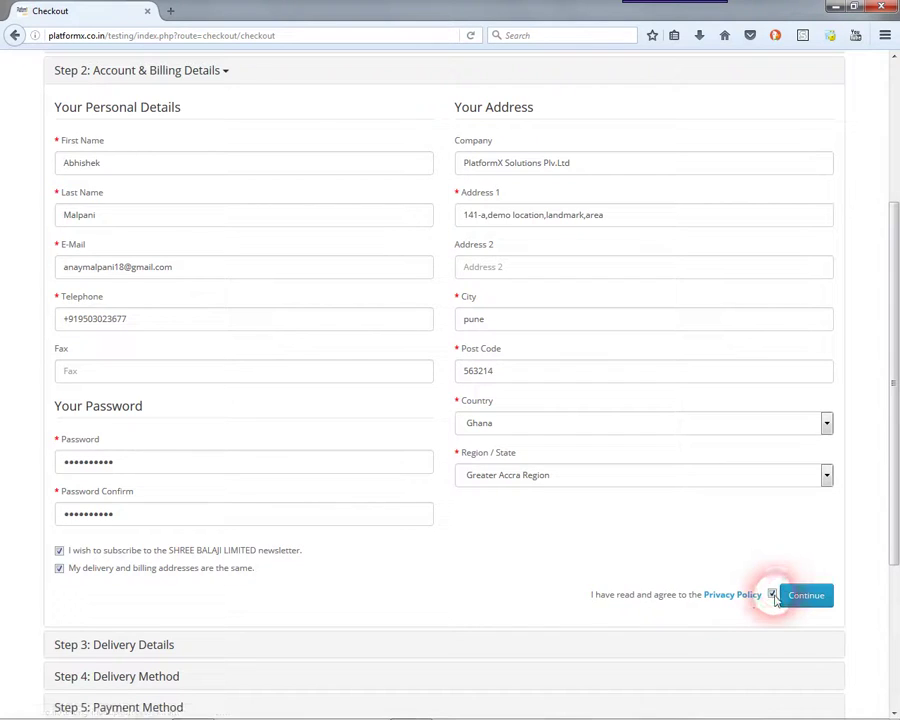
{"action": "left_click", "coordinate": [806, 596]}
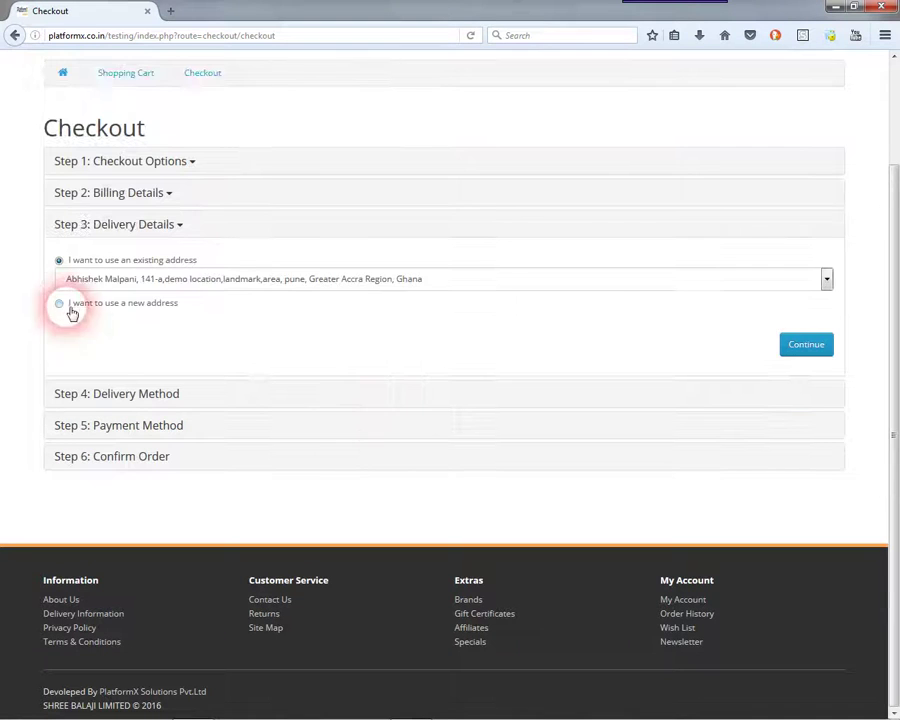
- Keep the saved address, add comment 'i want delevery between 8:am to 1:pm', and confirm flat-rate shipping
{"action": "left_click", "coordinate": [180, 282]}
{"action": "left_click", "coordinate": [788, 350]}
{"action": "left_click", "coordinate": [268, 387]}
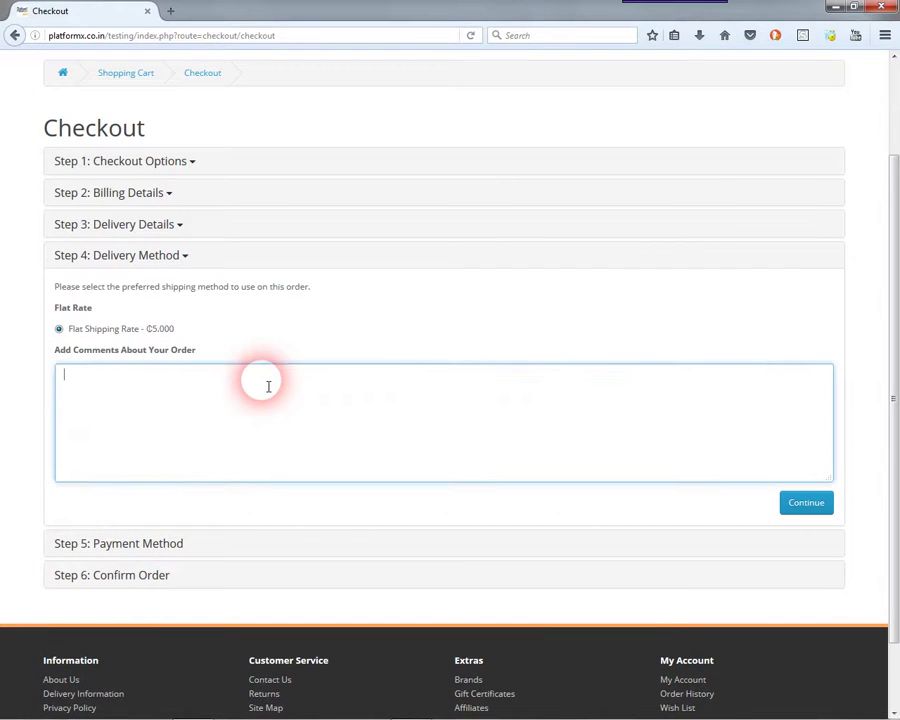
{"action": "type", "text": "i want"}
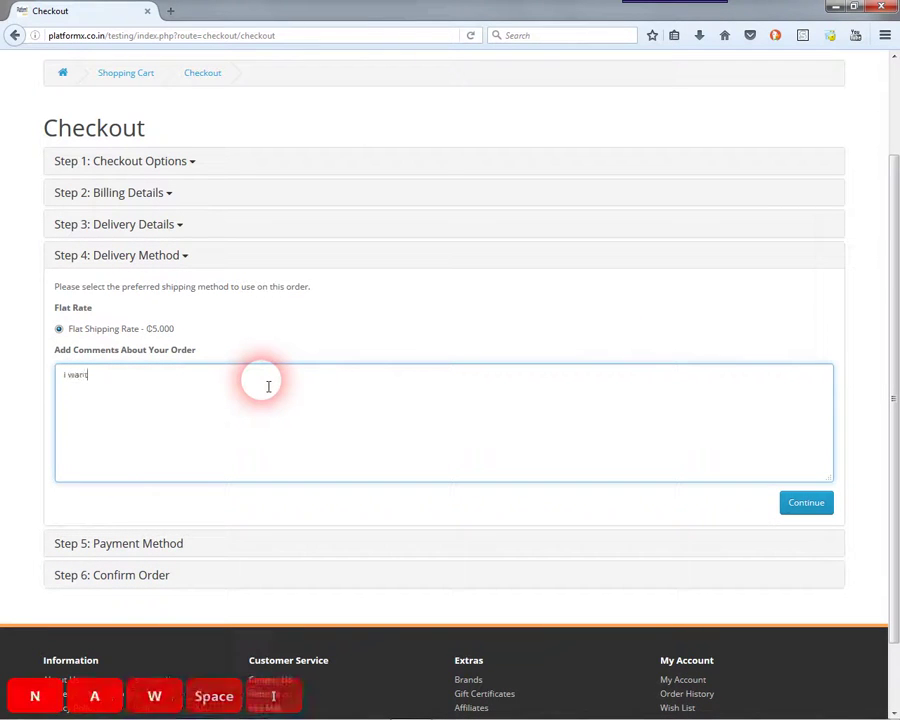
{"action": "type", "text": " delevery between 8:am to 1:pm"}
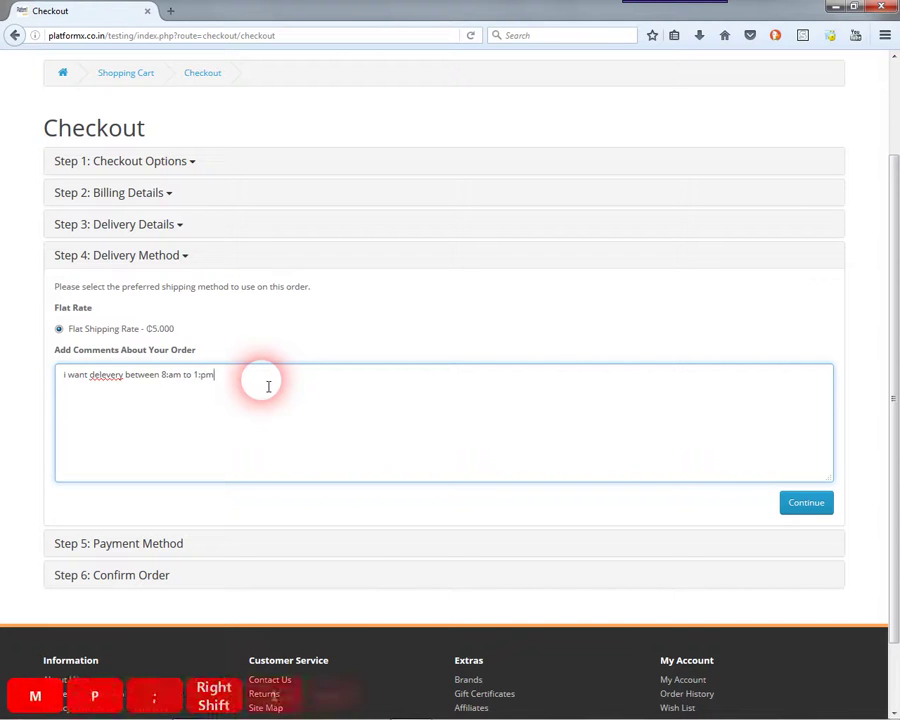
{"action": "left_click", "coordinate": [804, 503]}
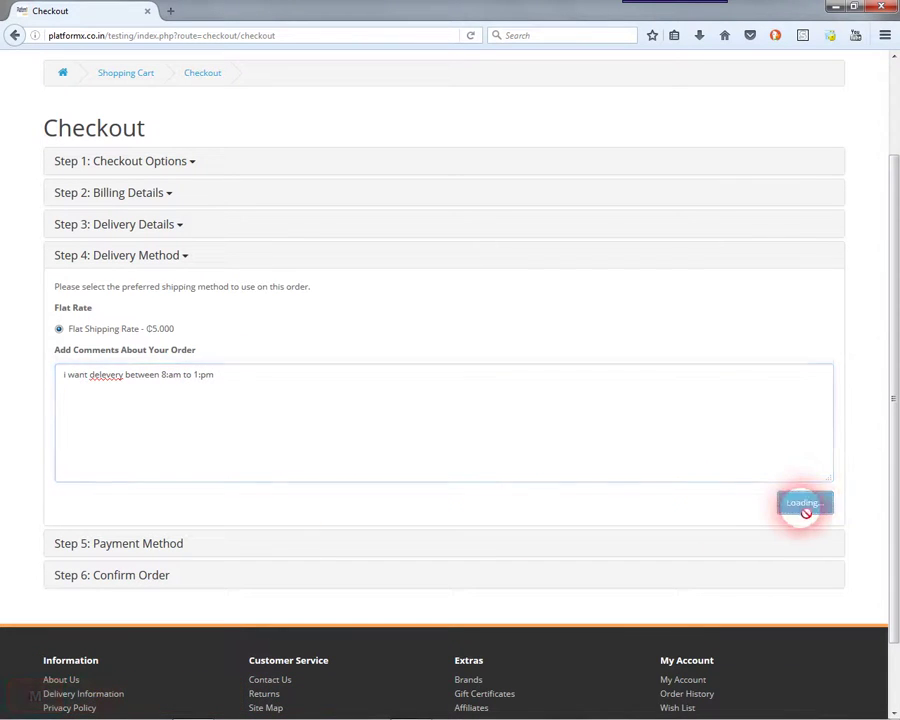
{"action": "left_click", "coordinate": [324, 422]}
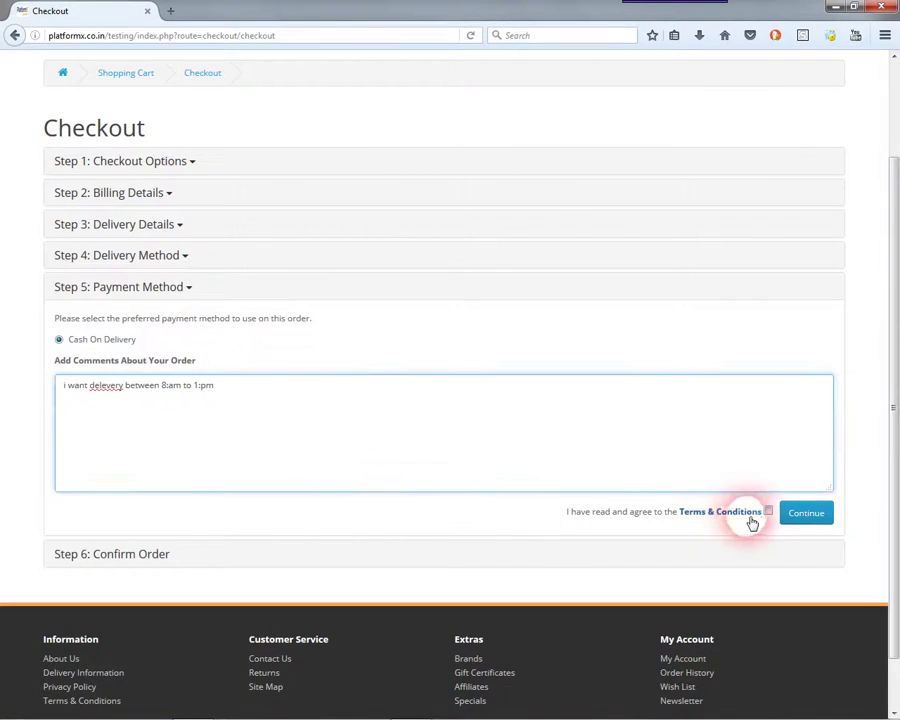
- Accept Terms & Conditions, confirm the cash-on-delivery order, and return to the store home page
{"action": "left_click", "coordinate": [802, 514]}
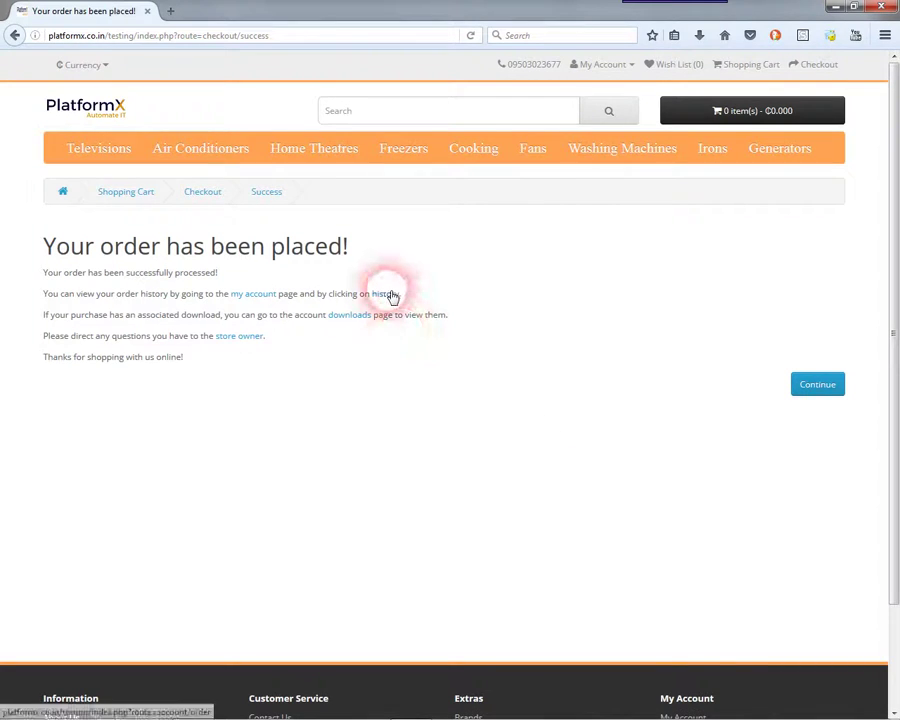
{"action": "left_click_drag", "start_coordinate": [44, 241], "coordinate": [393, 253]}
{"action": "left_click", "coordinate": [393, 253]}
{"action": "left_click_drag", "start_coordinate": [44, 275], "coordinate": [486, 362]}
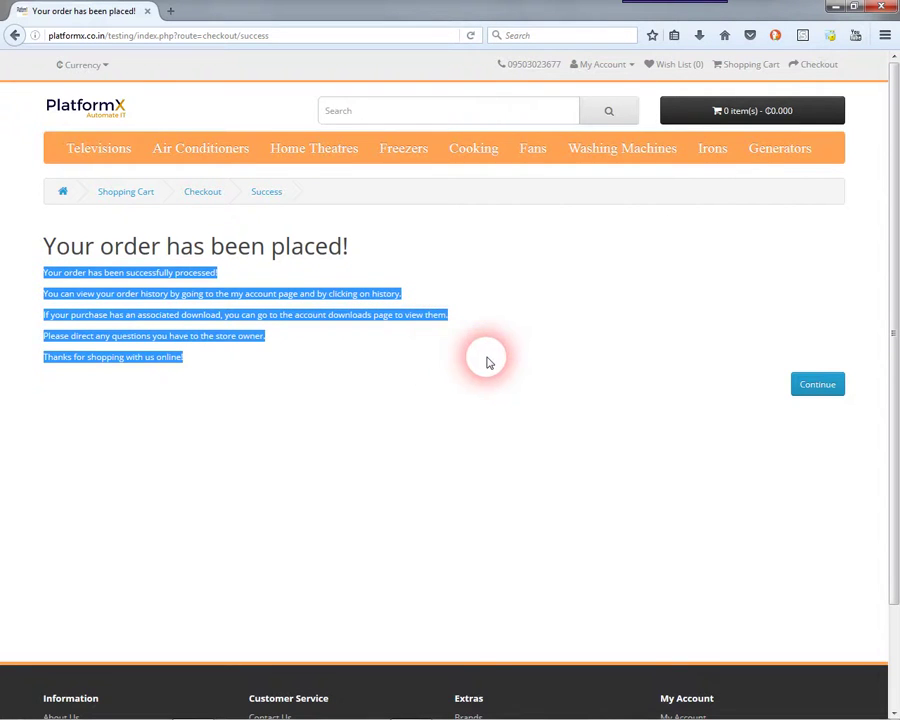
{"action": "left_click", "coordinate": [395, 347]}
{"action": "left_click", "coordinate": [816, 389]}
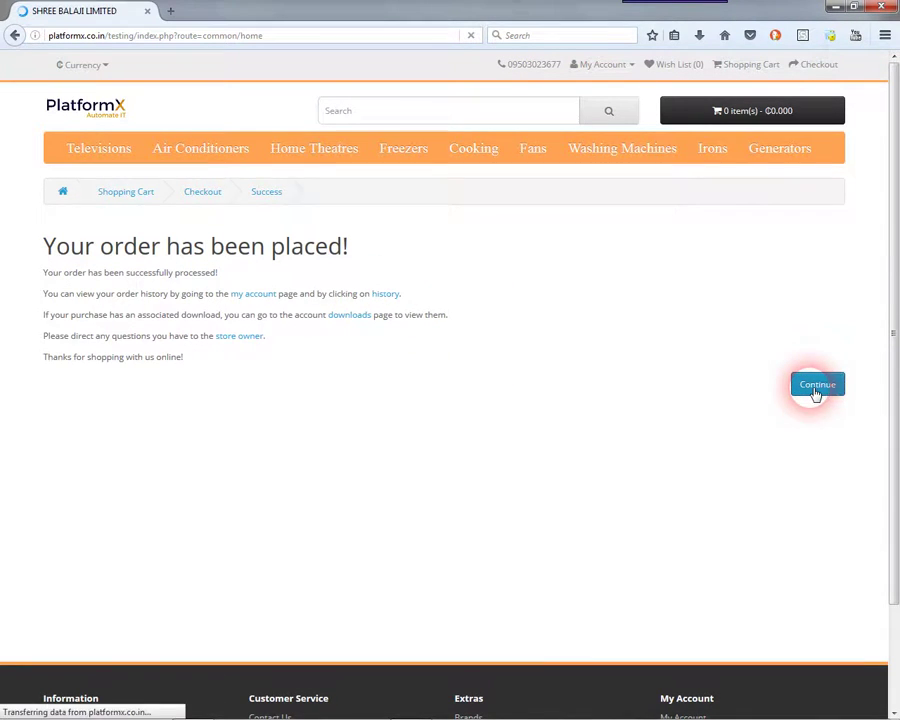
{"action": "left_click", "coordinate": [622, 66]}
- Open order #4 from order history, reorder the Midea Floor Standing units, and go back to My Account
{"action": "left_click", "coordinate": [592, 112]}
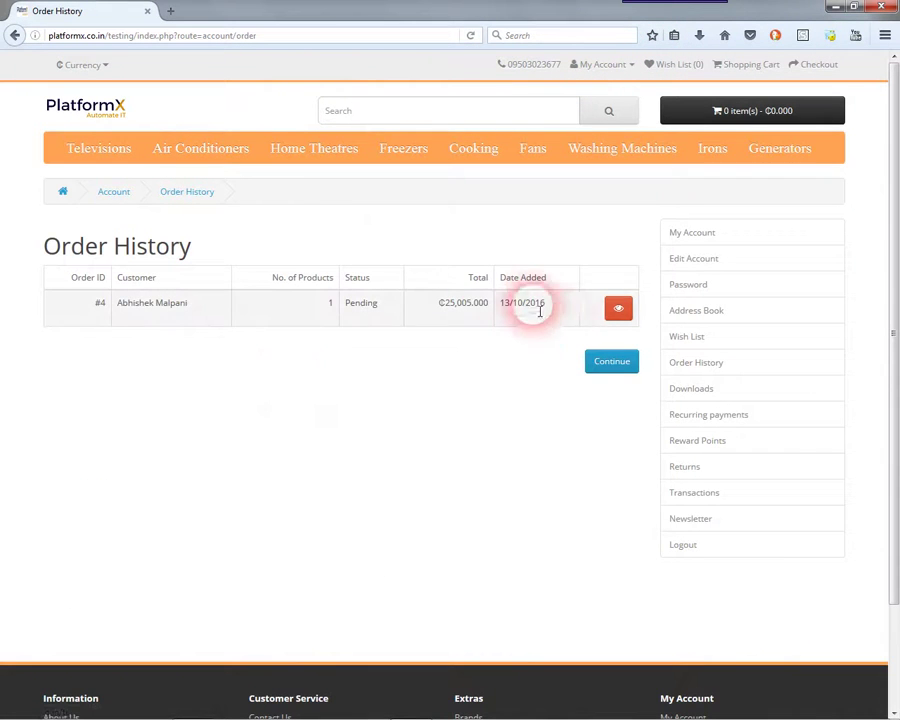
{"action": "left_click", "coordinate": [624, 314]}
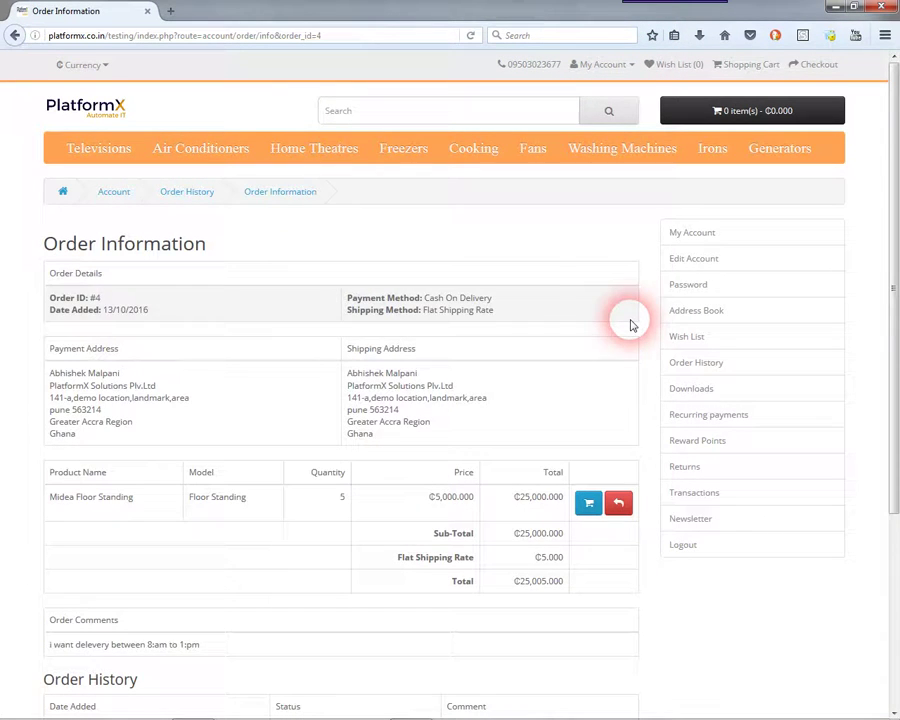
{"action": "scroll", "coordinate": [250, 305], "scroll_direction": "down", "scroll_amount": 1}
{"action": "scroll", "coordinate": [250, 305], "scroll_direction": "down", "scroll_amount": 1}
{"action": "left_click_drag", "start_coordinate": [38, 172], "coordinate": [610, 686]}
{"action": "left_click", "coordinate": [655, 550]}
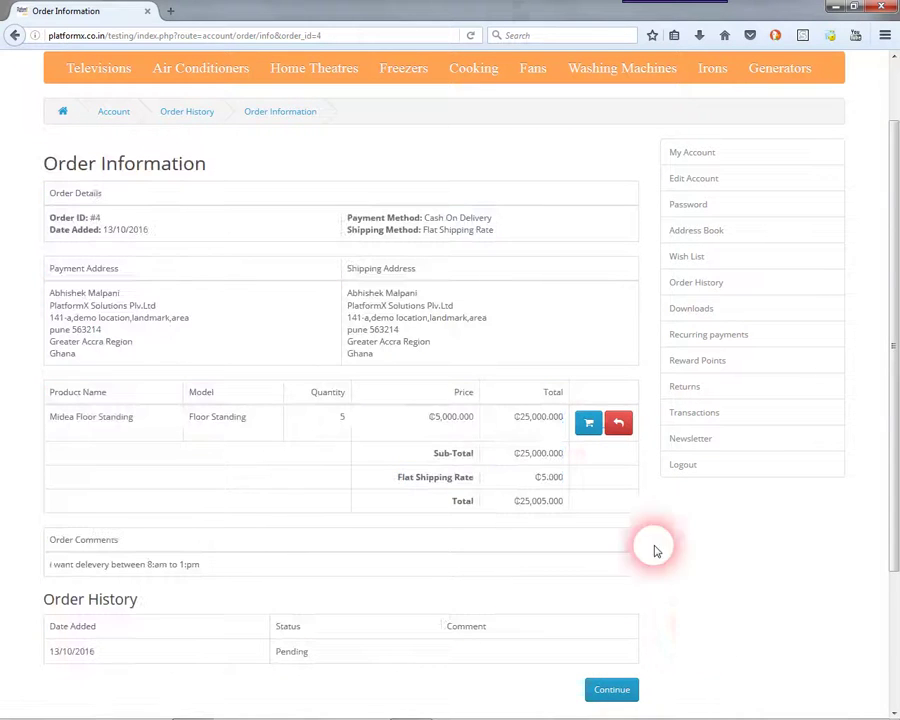
{"action": "left_click", "coordinate": [613, 428]}
{"action": "left_click", "coordinate": [594, 428]}
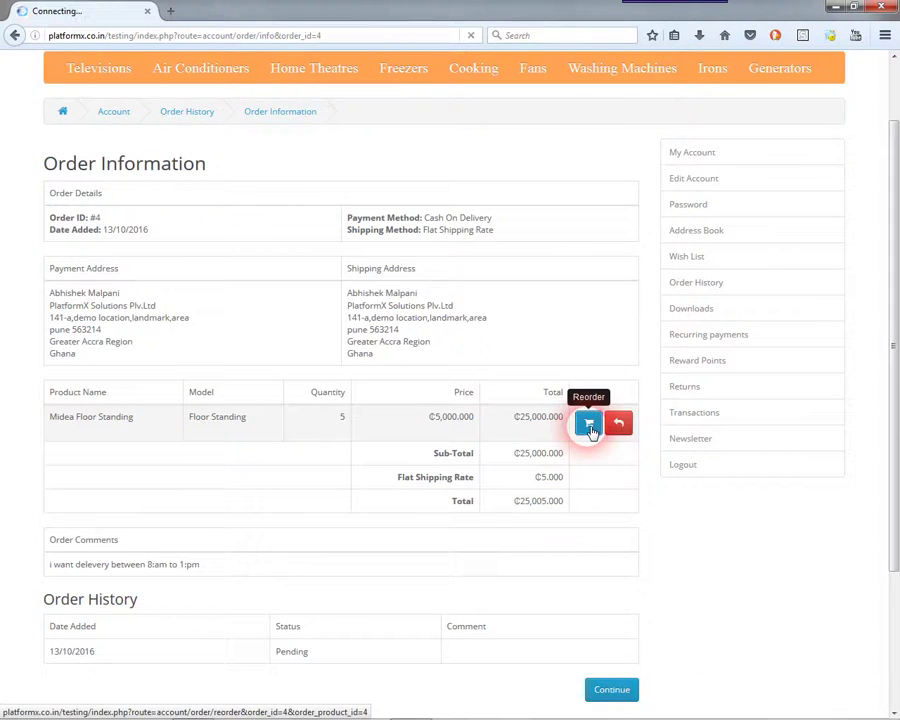
{"action": "scroll", "coordinate": [306, 362], "scroll_direction": "down", "scroll_amount": 4}
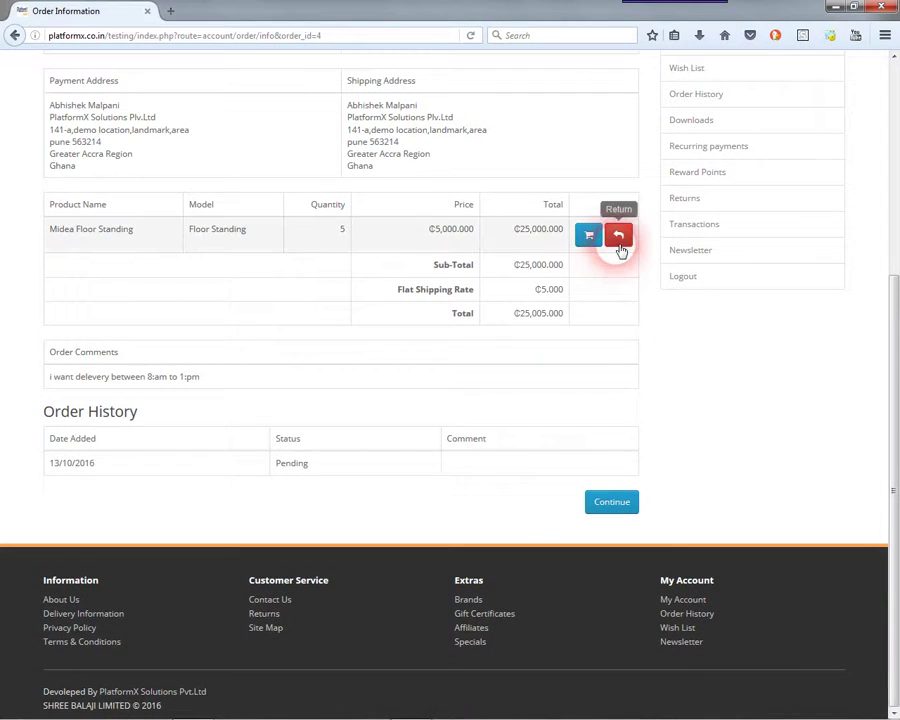
{"action": "left_click", "coordinate": [620, 503]}
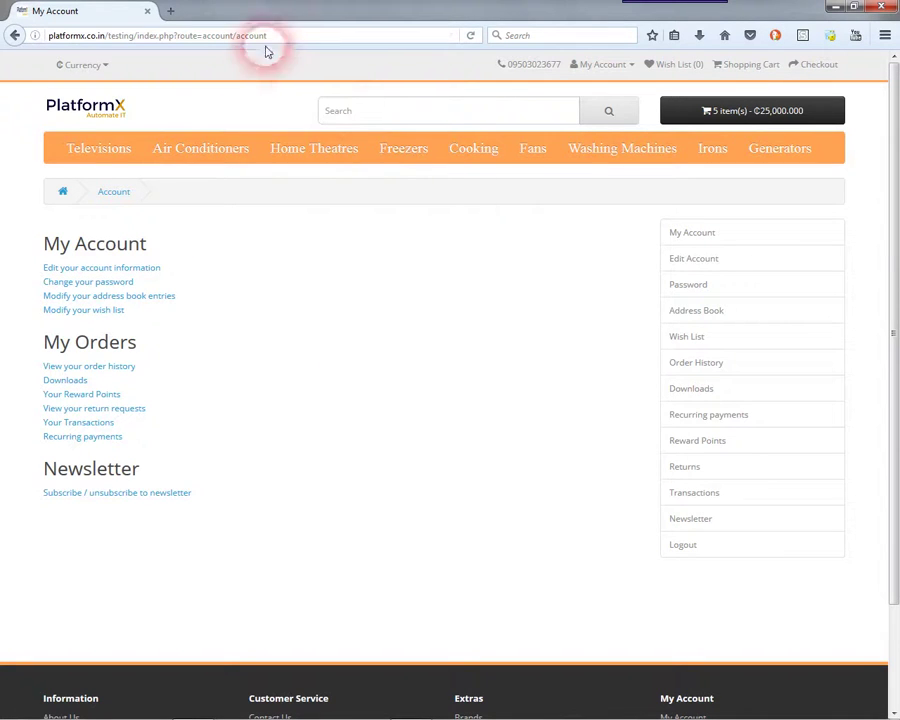
- Open a blank tab, check the Notepad++ note about the admin panel, then return to My Account
{"action": "left_click", "coordinate": [170, 11]}
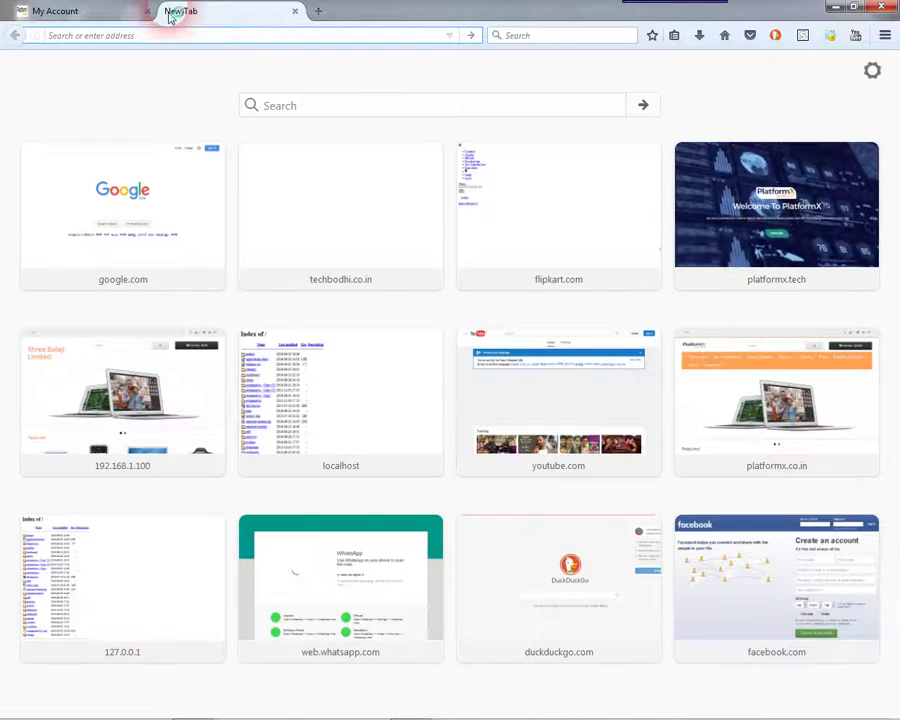
{"action": "mouse_move", "coordinate": [64, 704]}
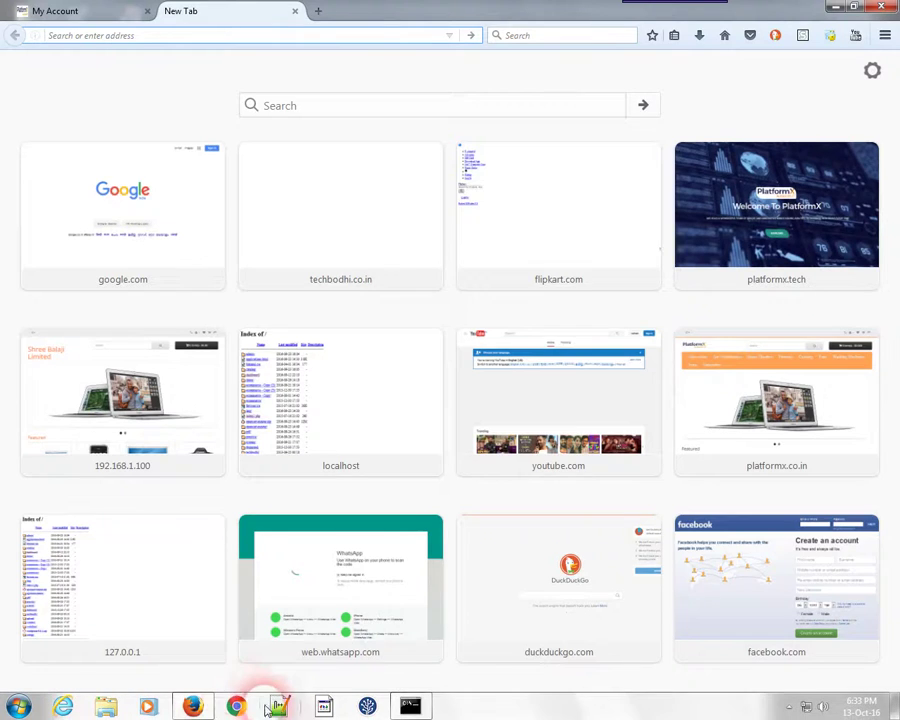
{"action": "left_click", "coordinate": [268, 708]}
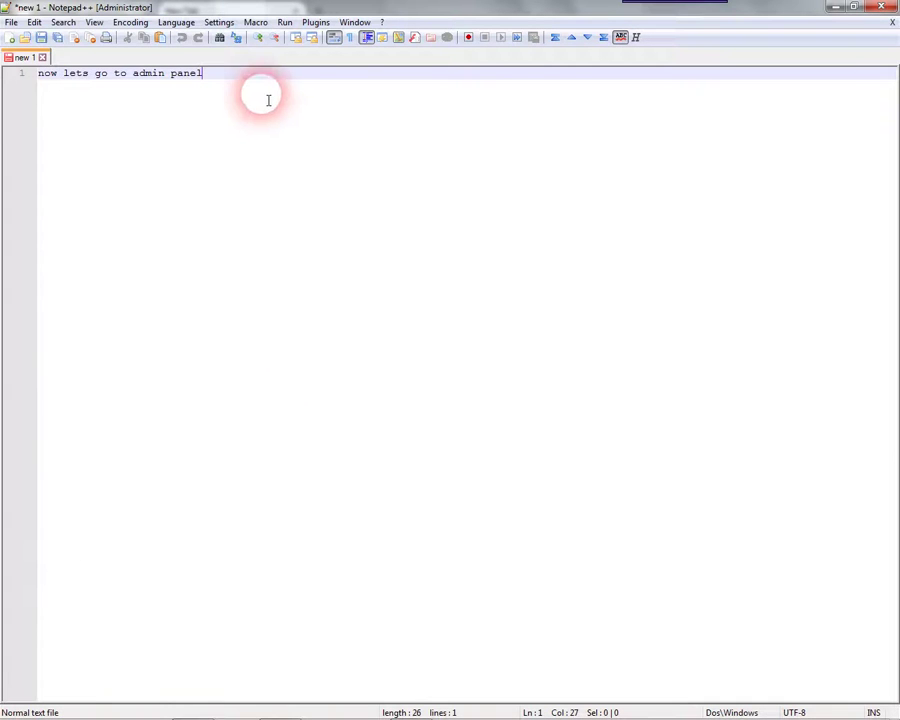
{"action": "left_click_drag", "start_coordinate": [268, 100], "coordinate": [16, 72]}
{"action": "left_click", "coordinate": [249, 86]}
{"action": "left_click", "coordinate": [880, 7]}
{"action": "left_click", "coordinate": [230, 33]}
{"action": "left_click", "coordinate": [120, 16]}
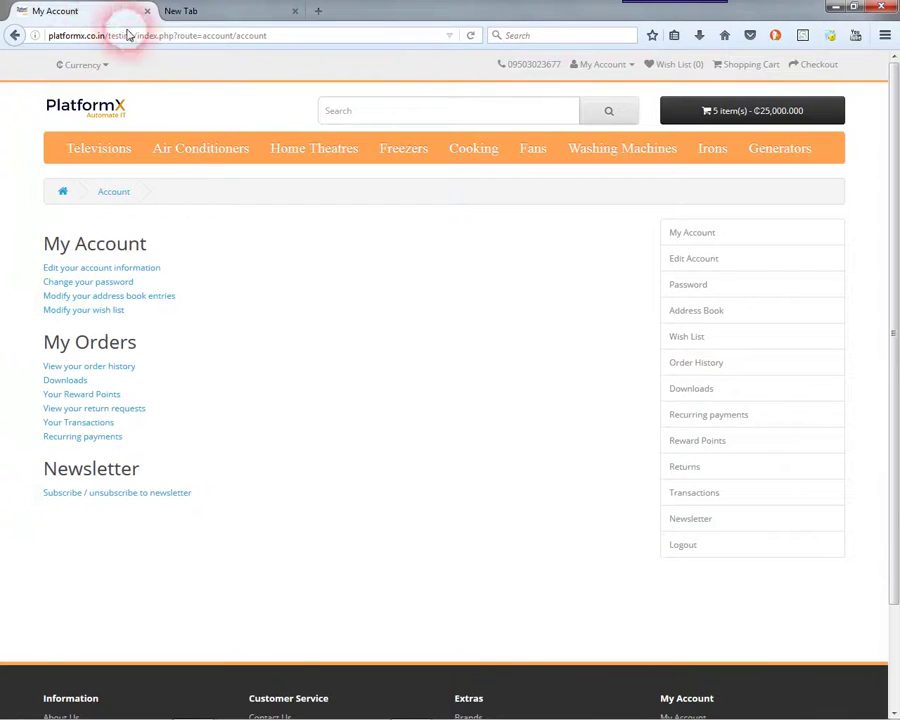
- Load the admin login page at platformx.co.in/testing/admin in the new tab
{"action": "left_click_drag", "start_coordinate": [134, 40], "coordinate": [79, 42]}
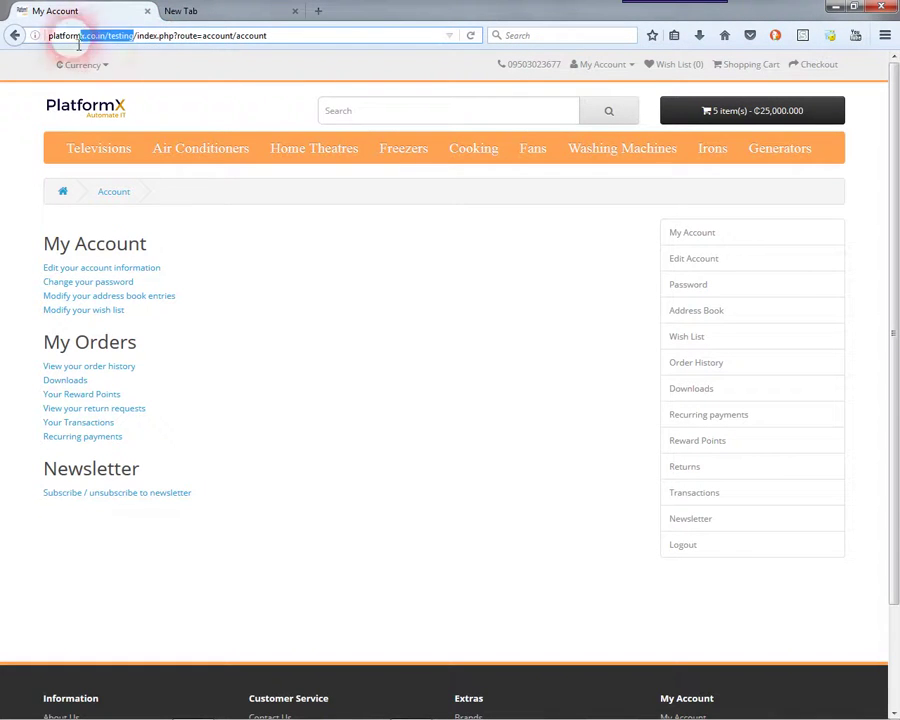
{"action": "key", "text": "ctrl+Tab"}
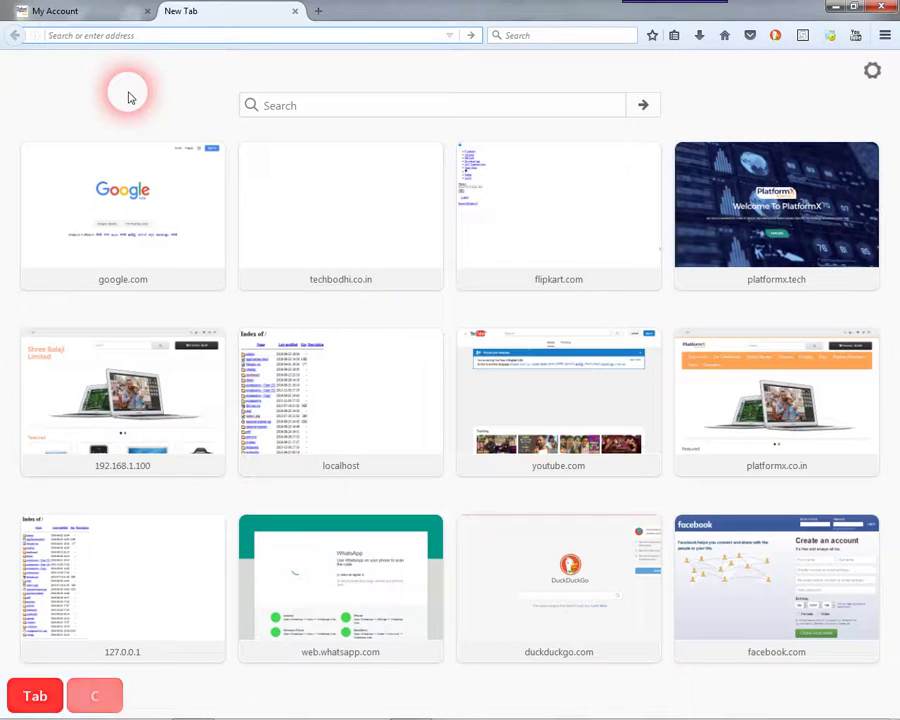
{"action": "type", "text": "http://platformx.co.in/testing/"}
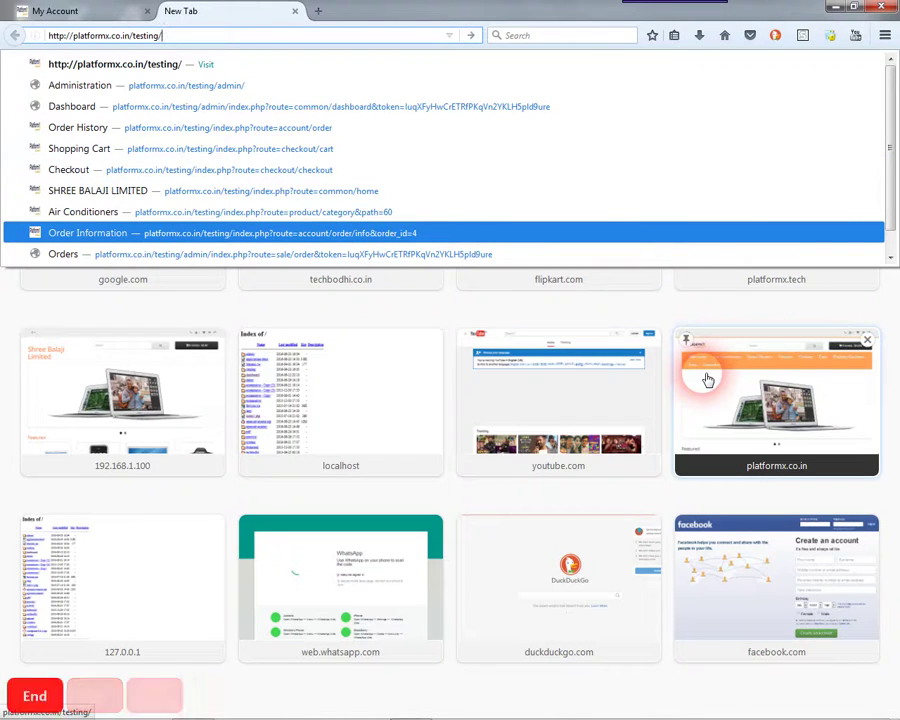
{"action": "type", "text": "admin"}
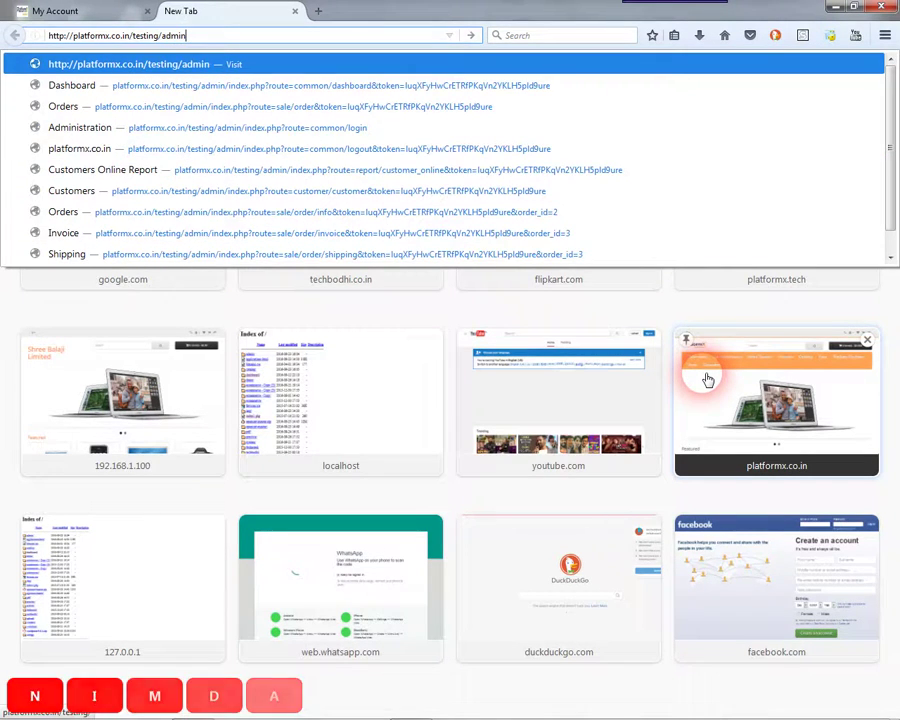
{"action": "key", "text": "Return"}
- Log in with the admin username and password, declining Firefox's offer to save the login
{"action": "left_click", "coordinate": [446, 187]}
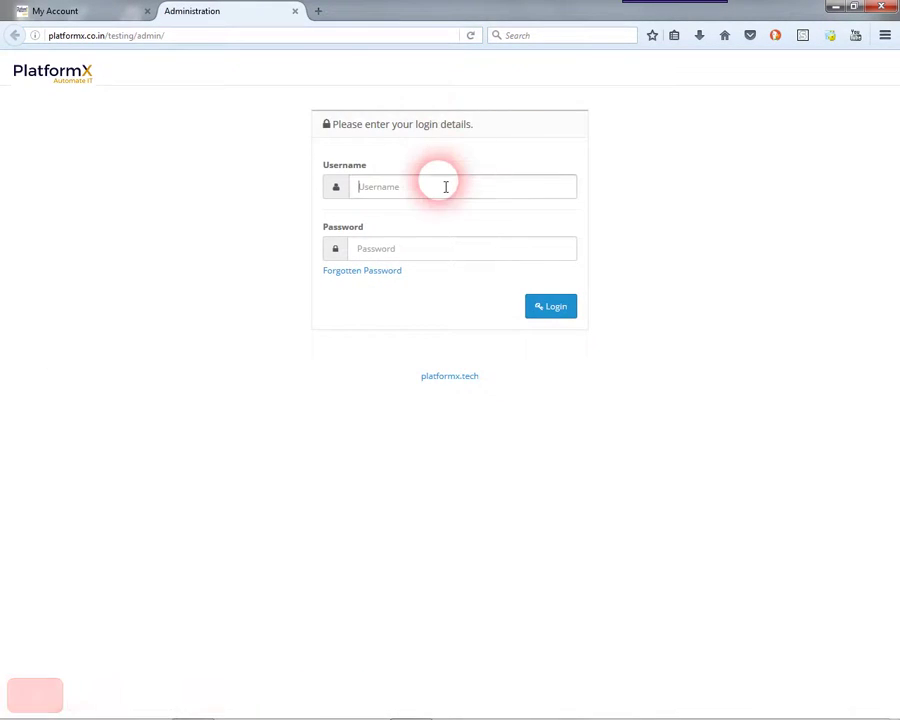
{"action": "key", "text": "Tab"}
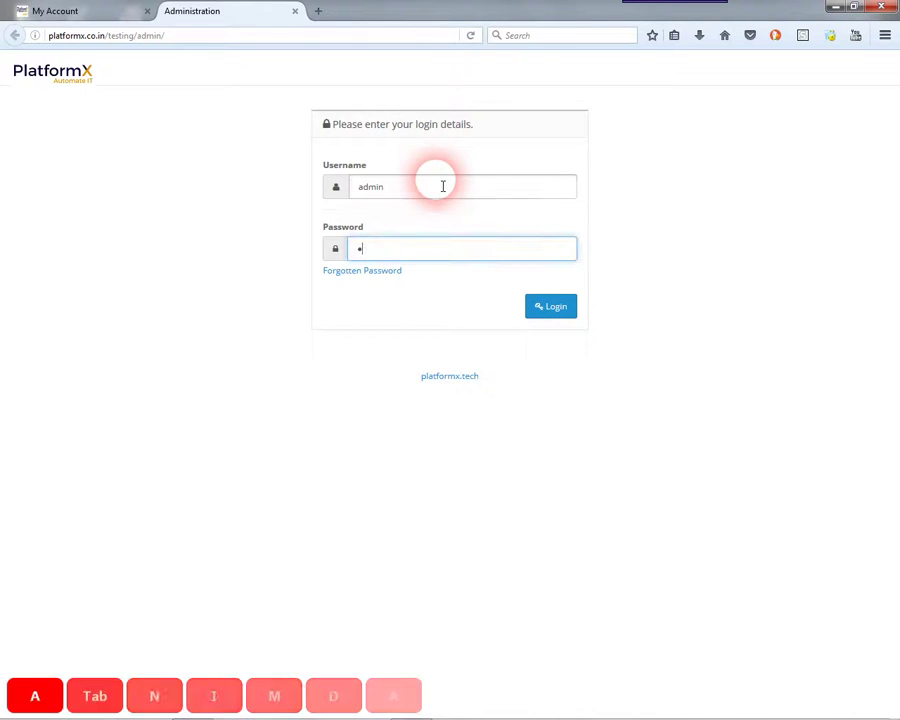
{"action": "key", "text": "Tab"}
{"action": "key", "text": "Tab"}
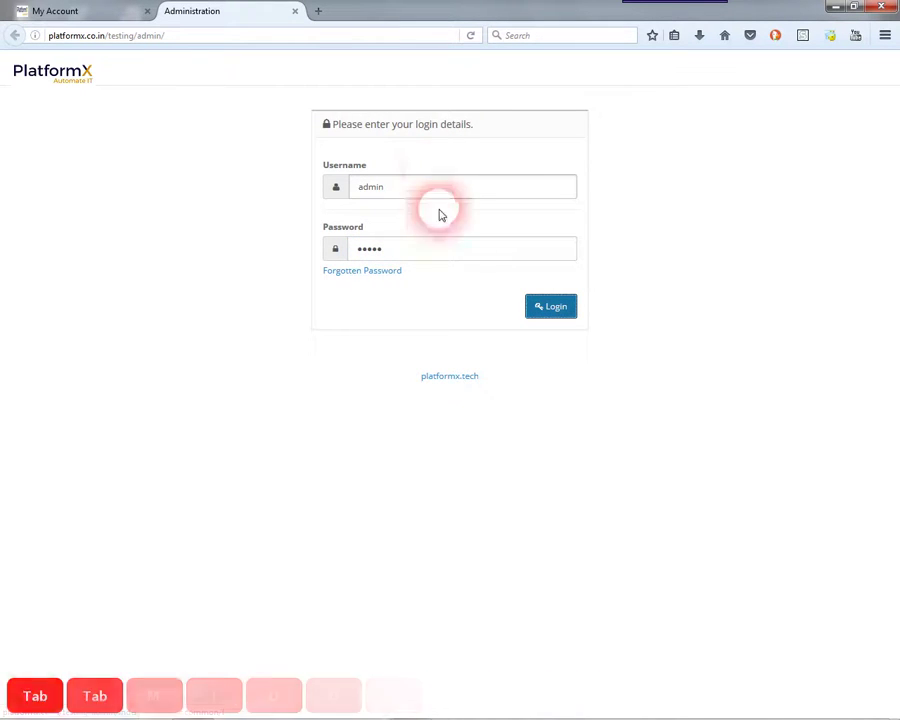
{"action": "left_click", "coordinate": [564, 312]}
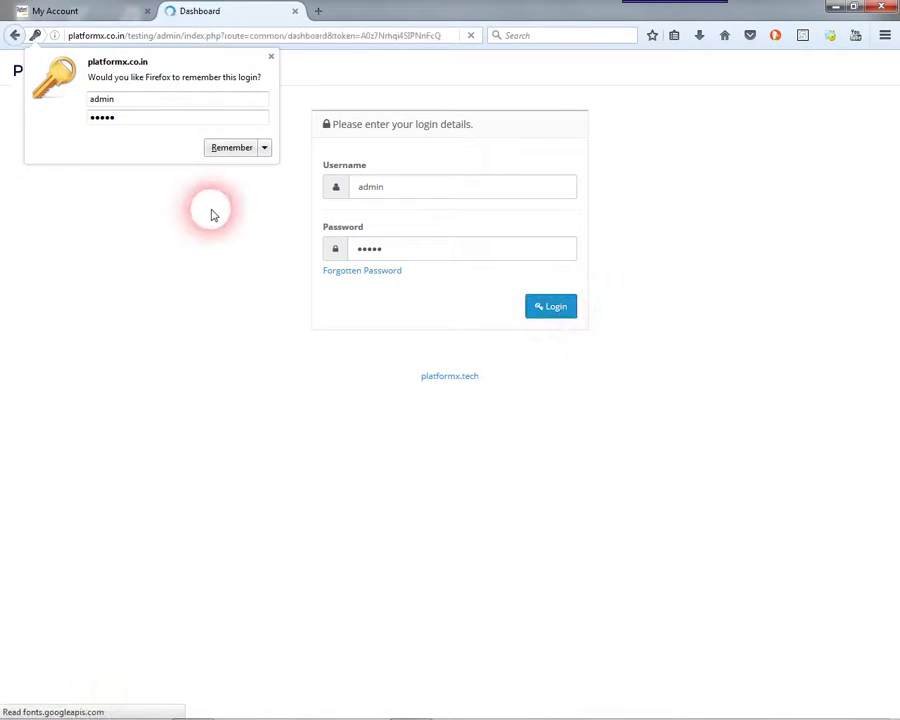
{"action": "left_click", "coordinate": [264, 150]}
{"action": "left_click", "coordinate": [245, 187]}
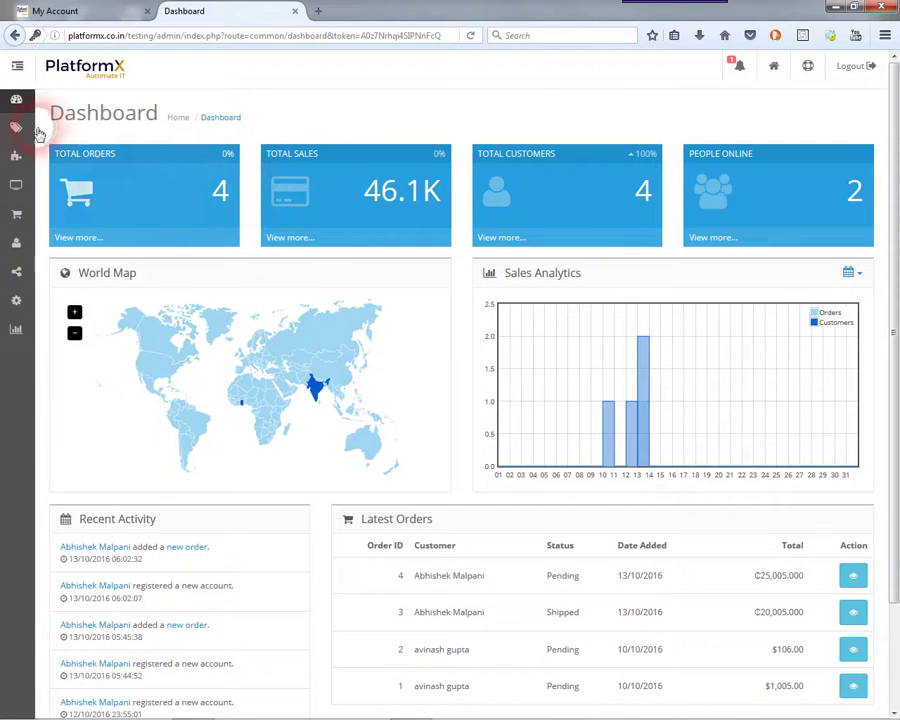
- Check the dashboard's Latest Orders and Recent Activity, then open order #4 from the activity feed
{"action": "scroll", "coordinate": [300, 420], "scroll_direction": "down", "scroll_amount": 2}
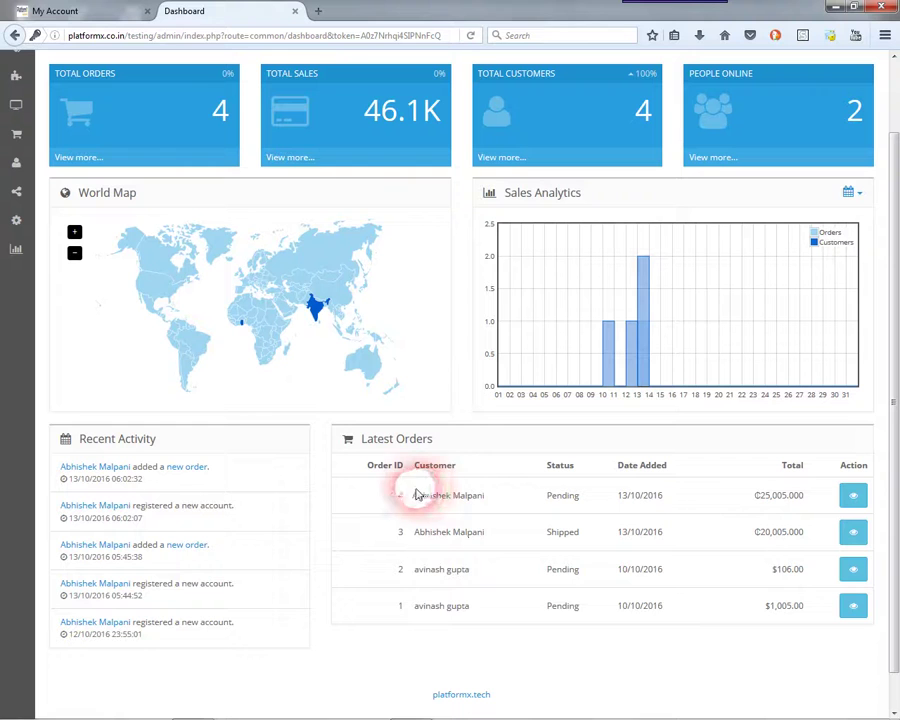
{"action": "left_click_drag", "start_coordinate": [446, 497], "coordinate": [490, 492]}
{"action": "left_click", "coordinate": [643, 494]}
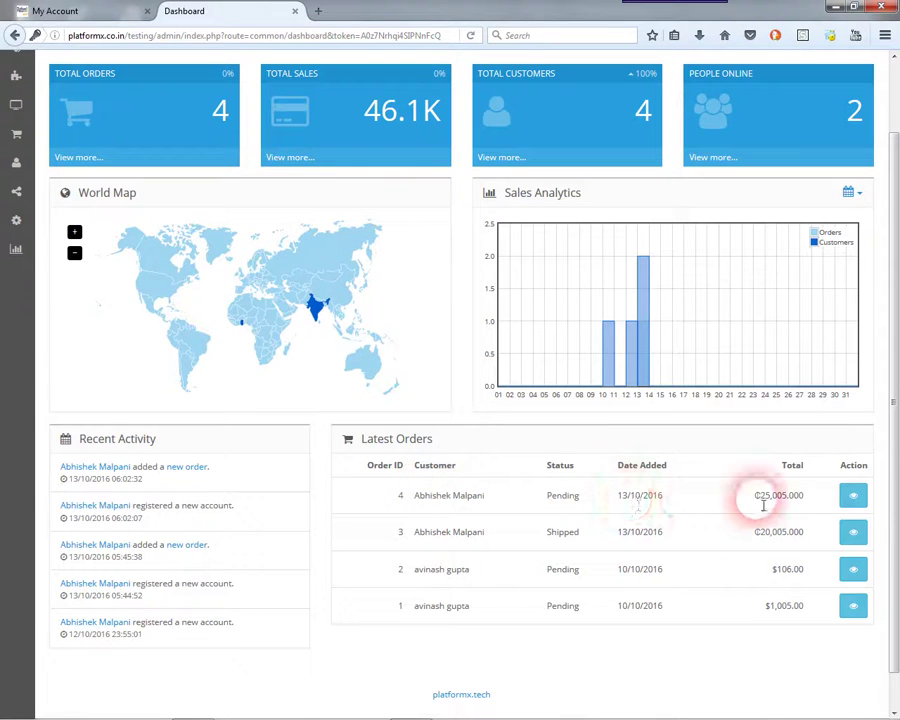
{"action": "left_click", "coordinate": [810, 497]}
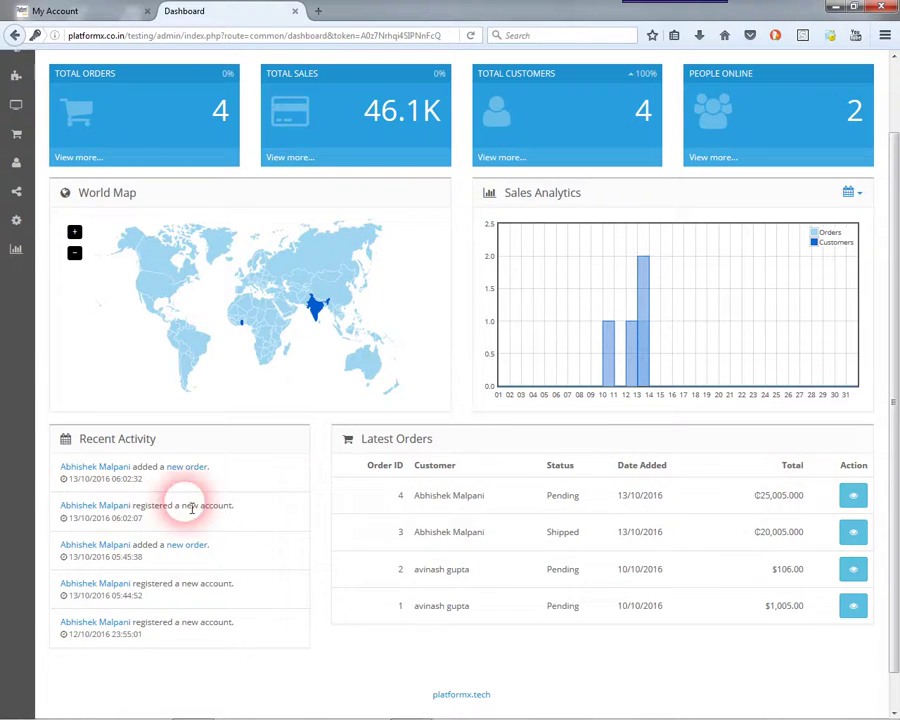
{"action": "left_click", "coordinate": [86, 481]}
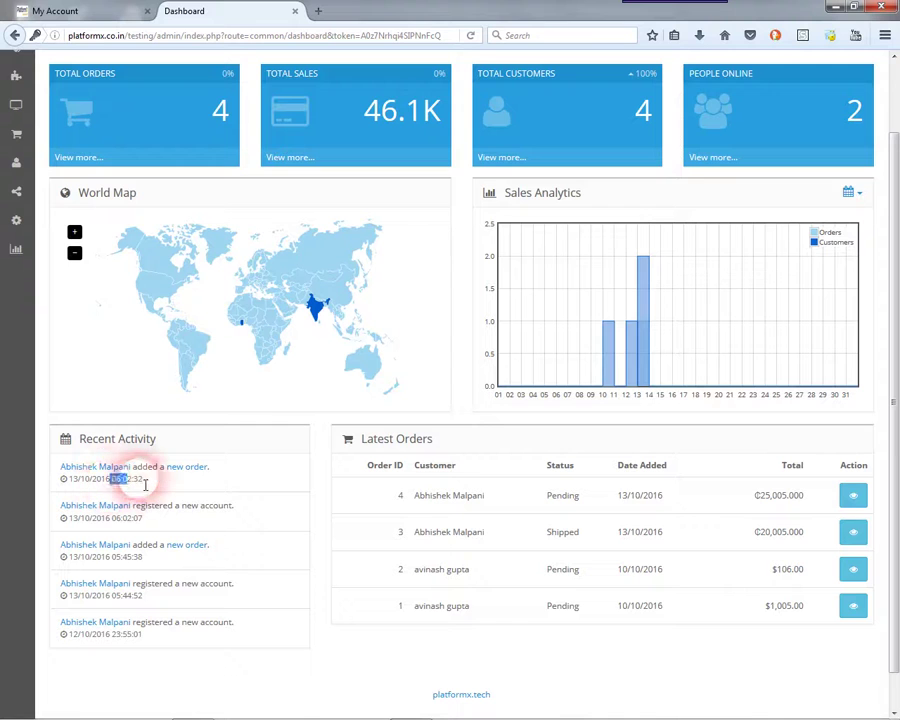
{"action": "mouse_move", "coordinate": [856, 712]}
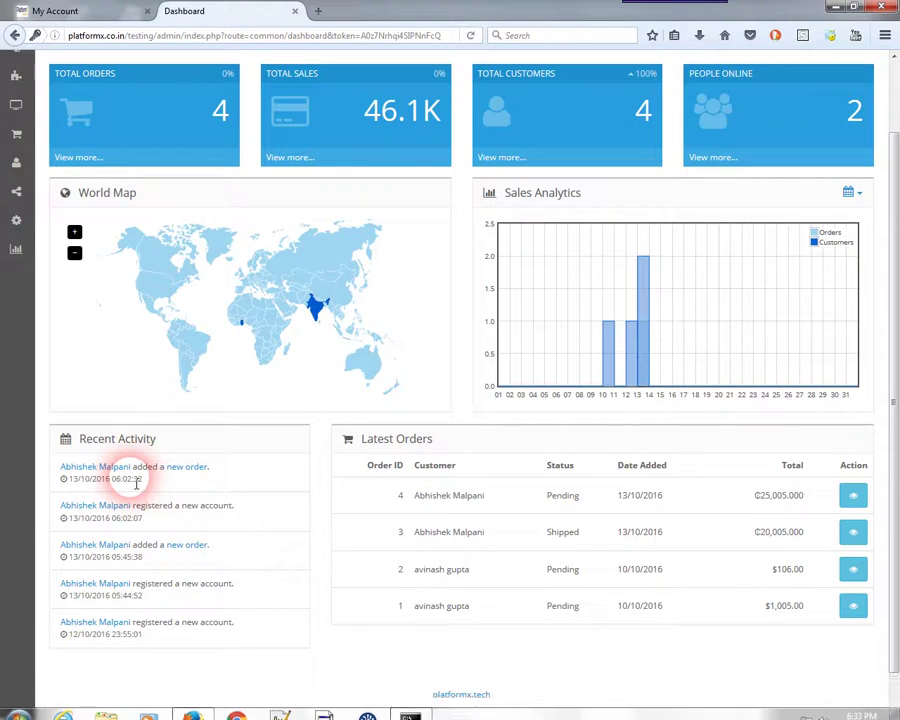
{"action": "left_click", "coordinate": [196, 476]}
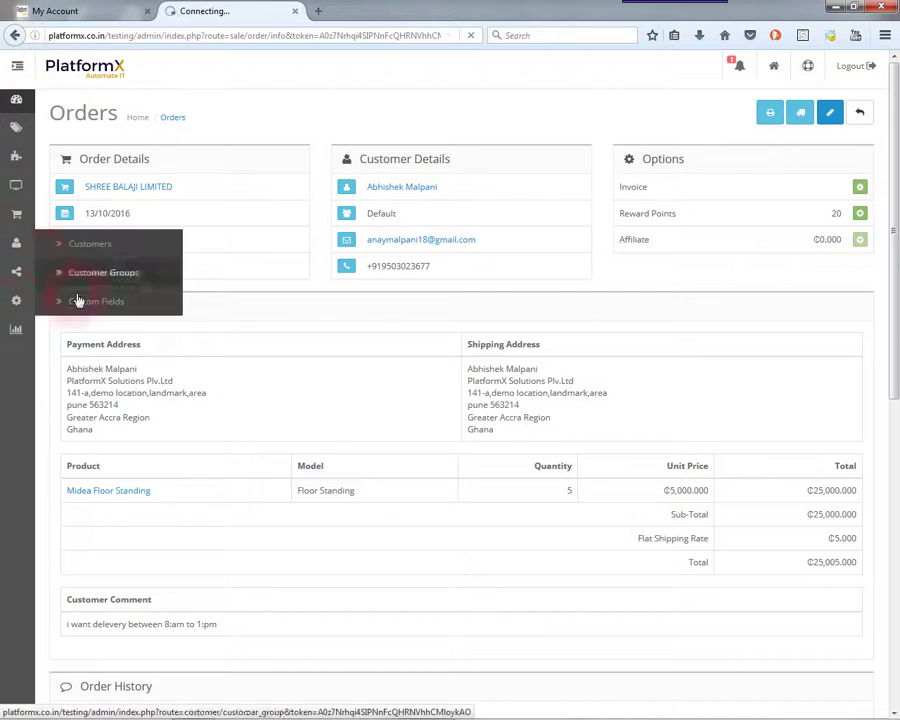
{"action": "triple_click", "coordinate": [440, 495]}
{"action": "left_click", "coordinate": [853, 494]}
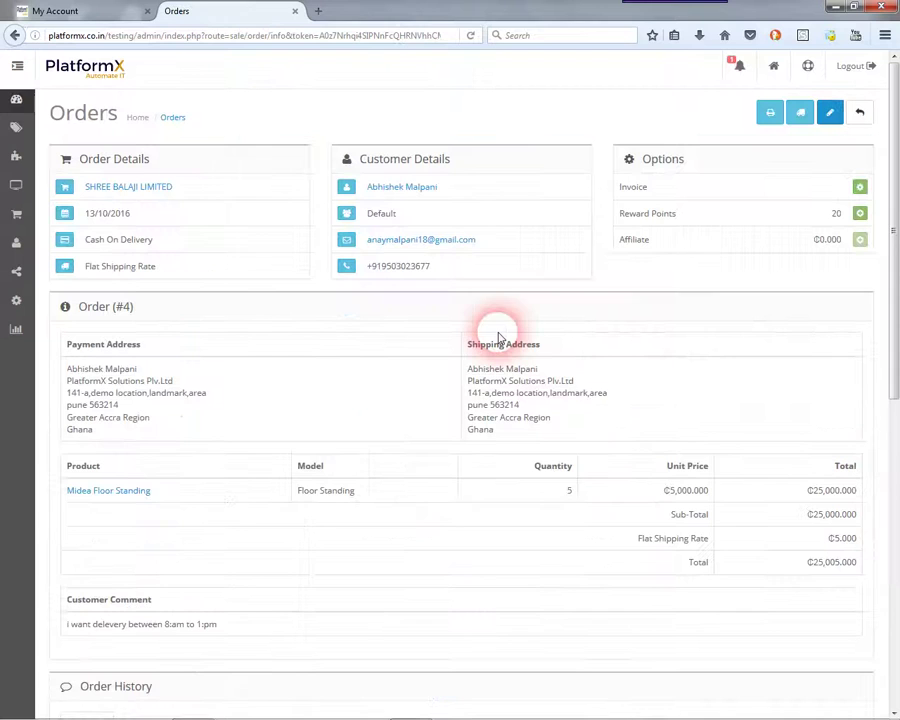
{"action": "scroll", "coordinate": [600, 380], "scroll_direction": "down", "scroll_amount": 6}
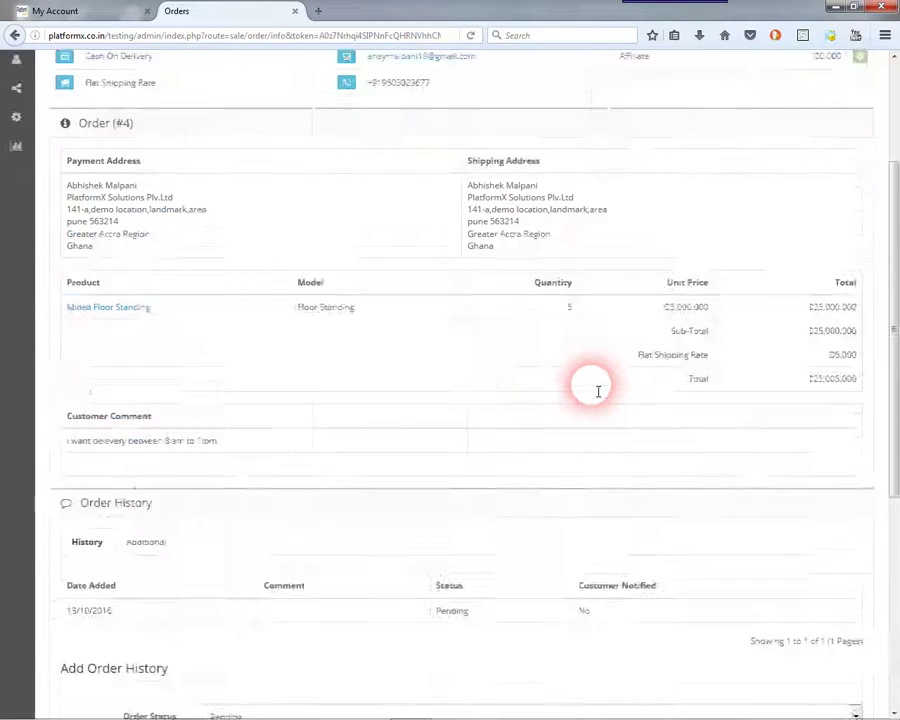
{"action": "scroll", "coordinate": [131, 460], "scroll_direction": "up", "scroll_amount": 6}
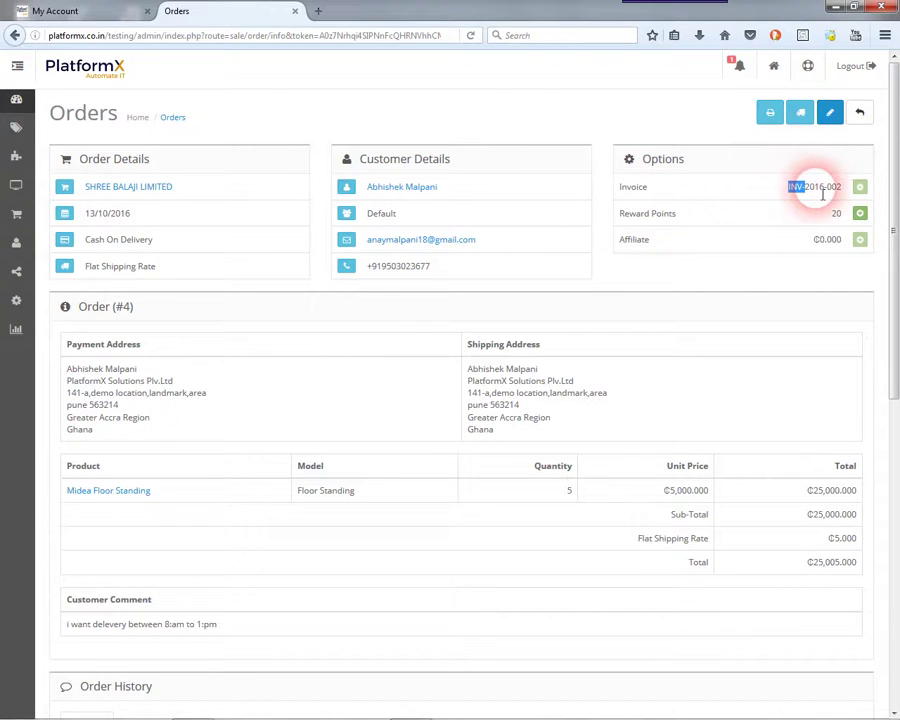
{"action": "left_click", "coordinate": [757, 223]}
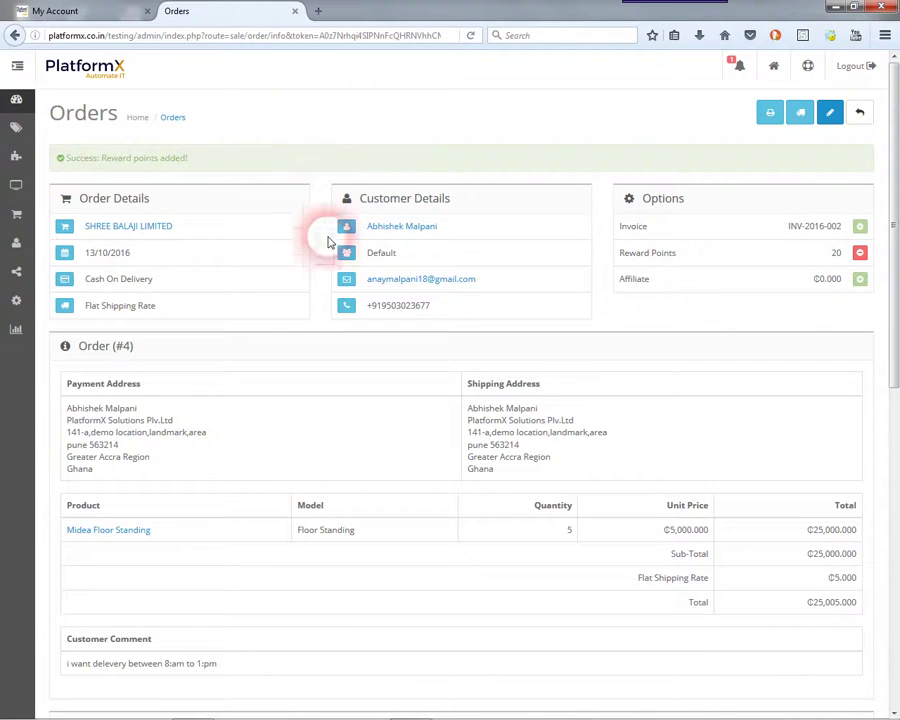
{"action": "scroll", "coordinate": [340, 250], "scroll_direction": "down", "scroll_amount": 5}
{"action": "left_click_drag", "start_coordinate": [74, 172], "coordinate": [110, 233]}
{"action": "left_click", "coordinate": [368, 213]}
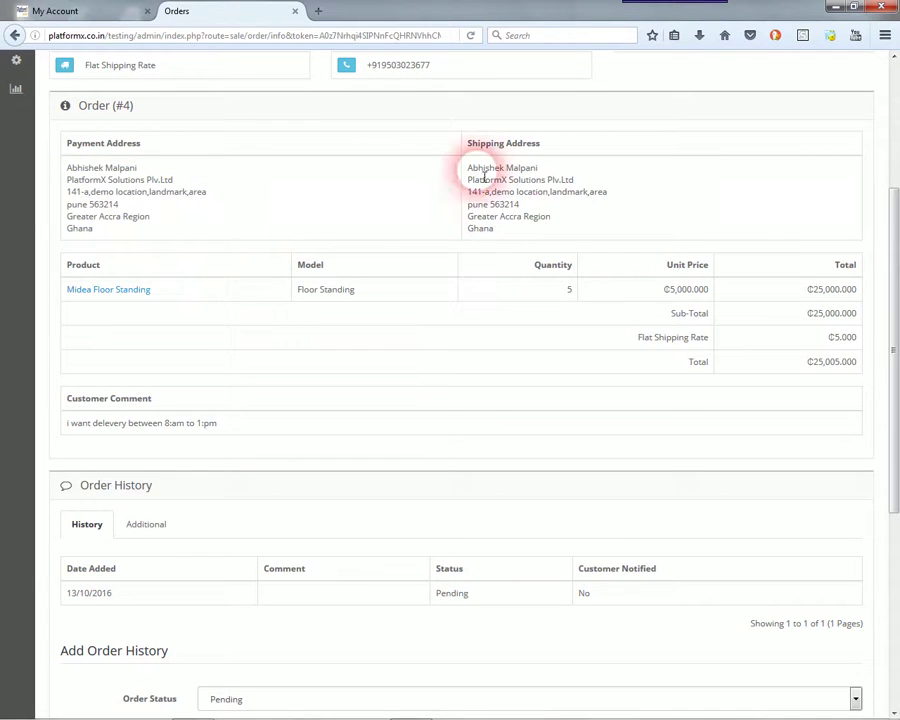
{"action": "left_click_drag", "start_coordinate": [467, 172], "coordinate": [499, 229]}
{"action": "left_click", "coordinate": [792, 392]}
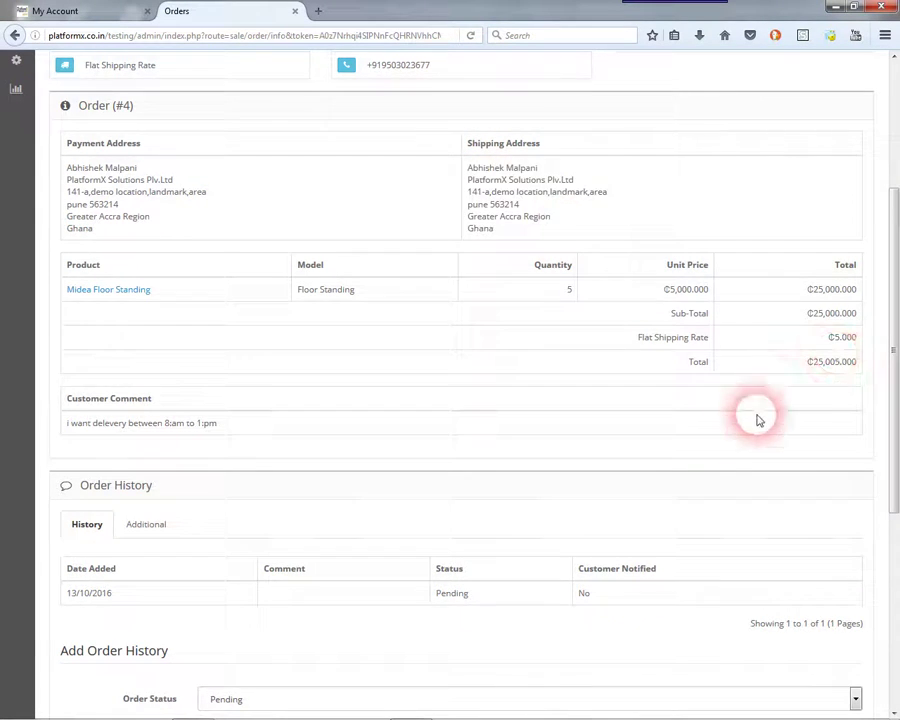
{"action": "scroll", "coordinate": [700, 410], "scroll_direction": "down", "scroll_amount": 6}
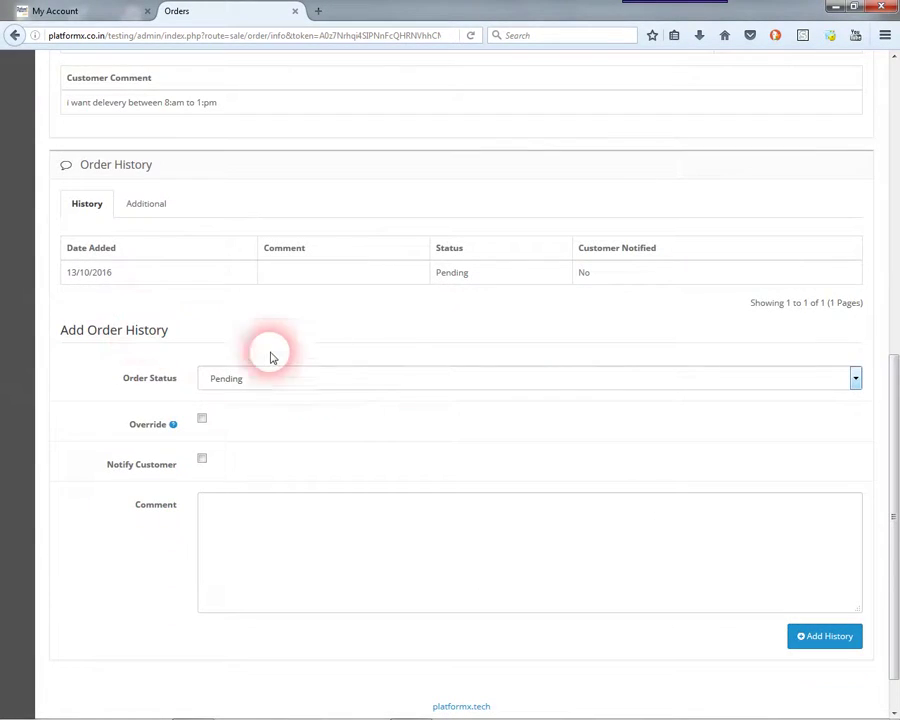
- Add a Processed status to order #4's history with Notify Customer ticked
{"action": "left_click_drag", "start_coordinate": [65, 330], "coordinate": [183, 327]}
{"action": "left_click", "coordinate": [215, 401]}
{"action": "left_click", "coordinate": [201, 459]}
{"action": "left_click", "coordinate": [260, 382]}
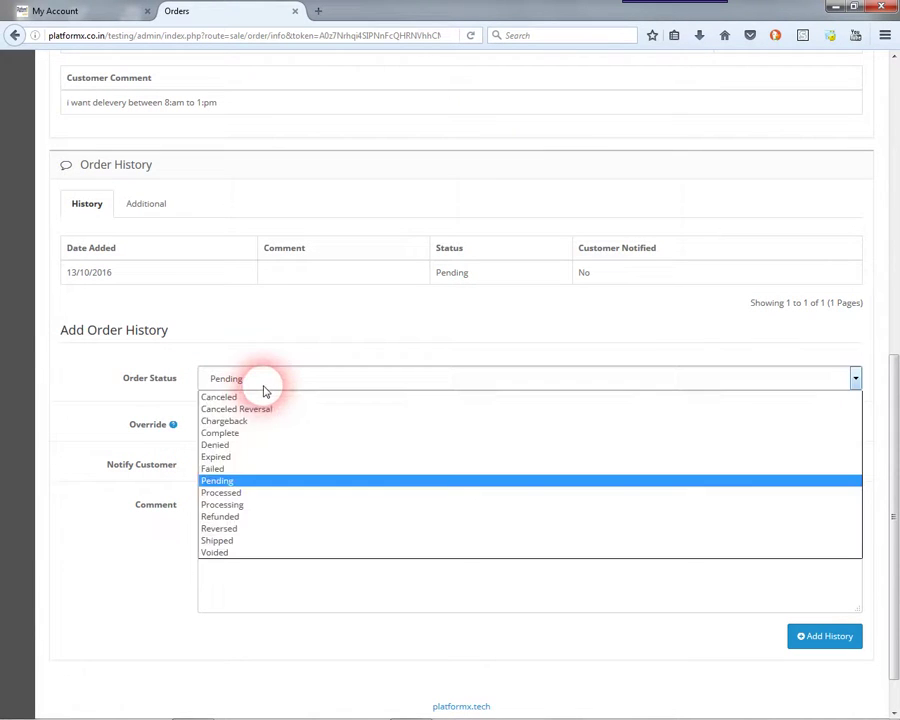
{"action": "left_click", "coordinate": [225, 492]}
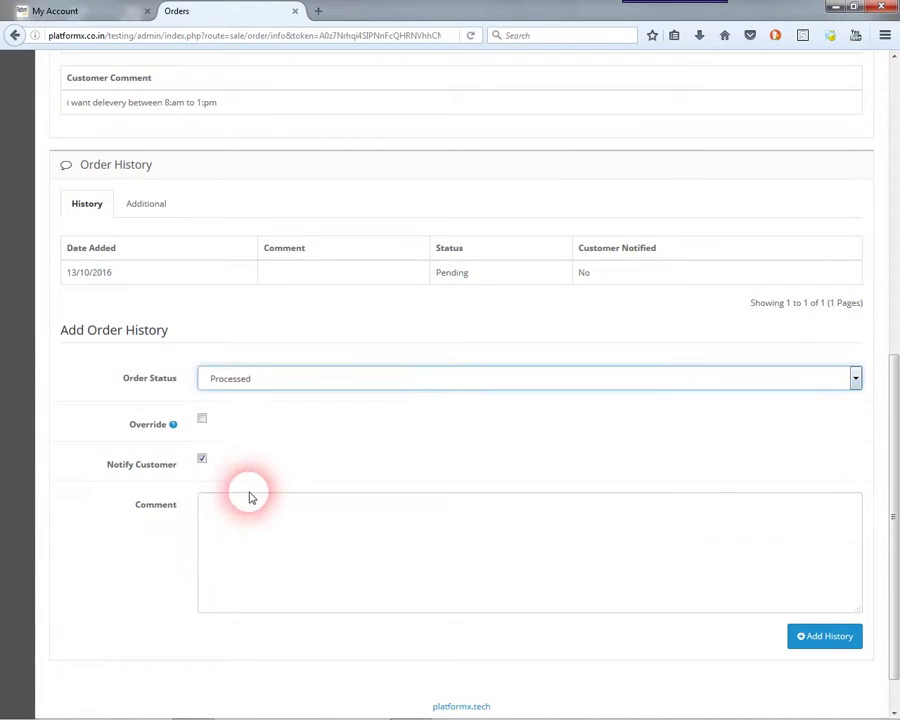
{"action": "left_click", "coordinate": [810, 641]}
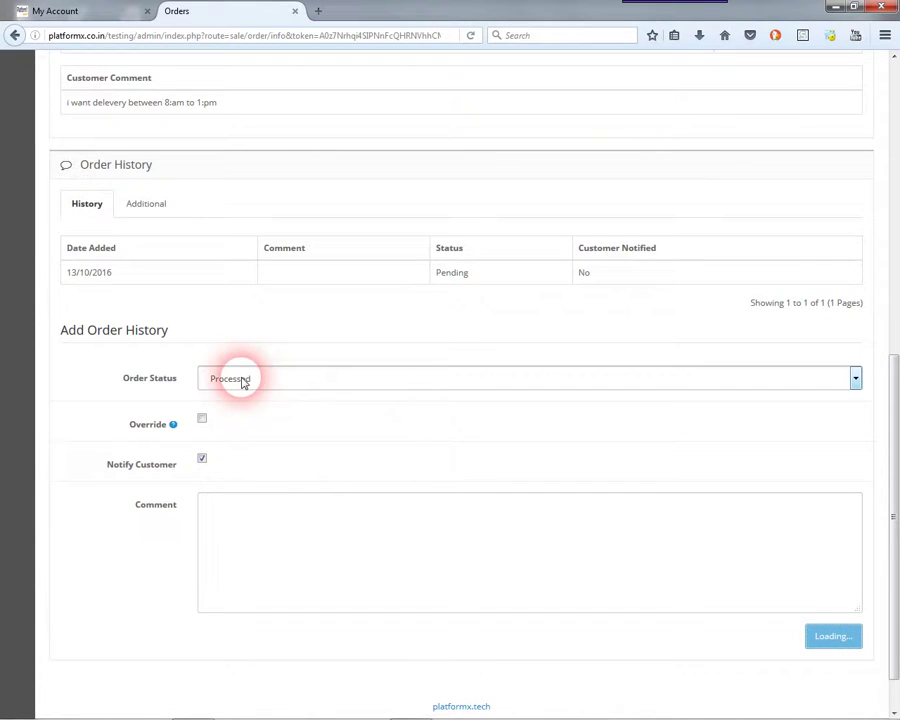
- Review the order's payment and shipping addresses and product quantity
{"action": "left_click_drag", "start_coordinate": [894, 563], "coordinate": [895, 263]}
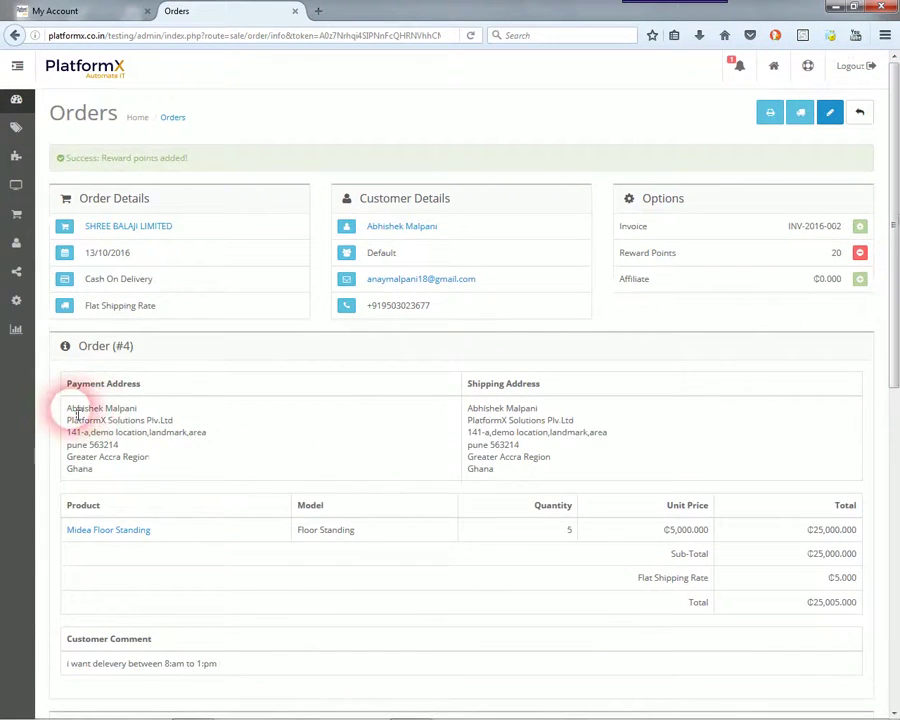
{"action": "left_click_drag", "start_coordinate": [63, 369], "coordinate": [94, 430]}
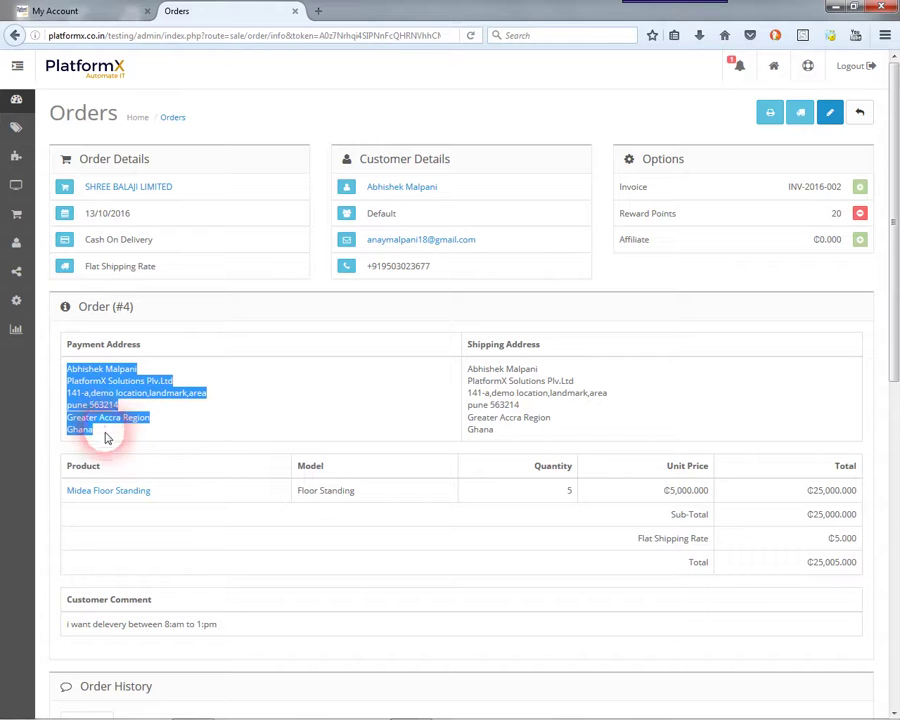
{"action": "left_click_drag", "start_coordinate": [466, 369], "coordinate": [507, 431]}
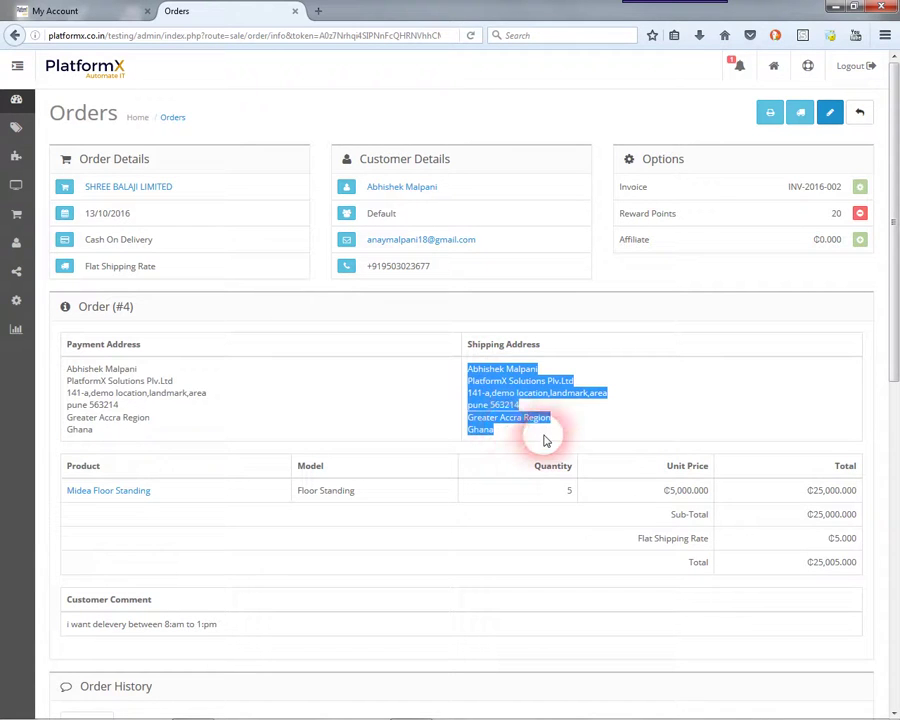
{"action": "left_click", "coordinate": [54, 574]}
{"action": "scroll", "coordinate": [169, 386], "scroll_direction": "down", "scroll_amount": 3}
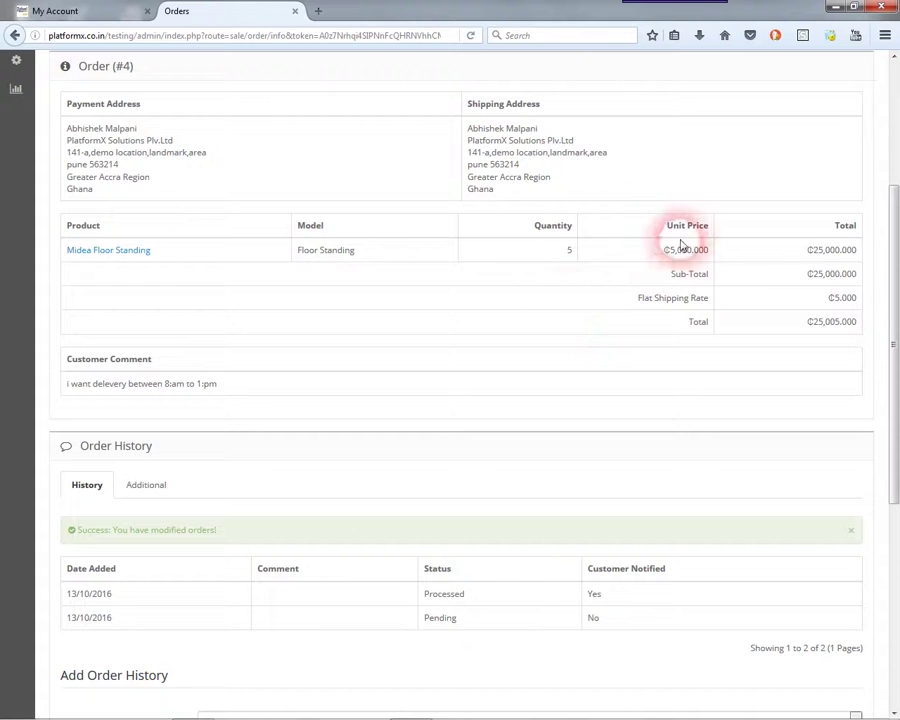
{"action": "left_click", "coordinate": [759, 290]}
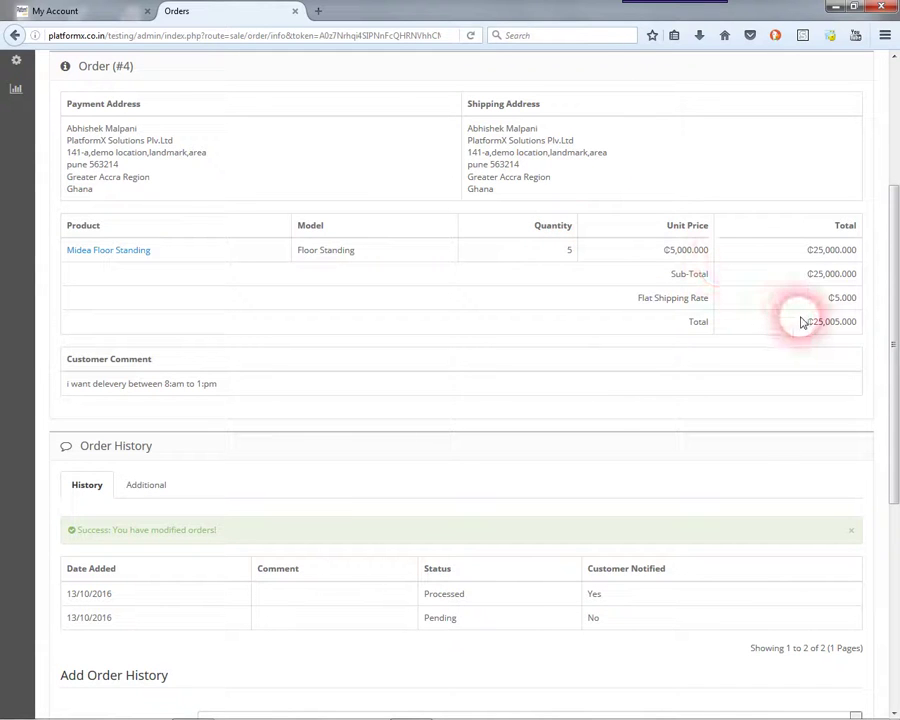
{"action": "scroll", "coordinate": [835, 360], "scroll_direction": "down", "scroll_amount": 5}
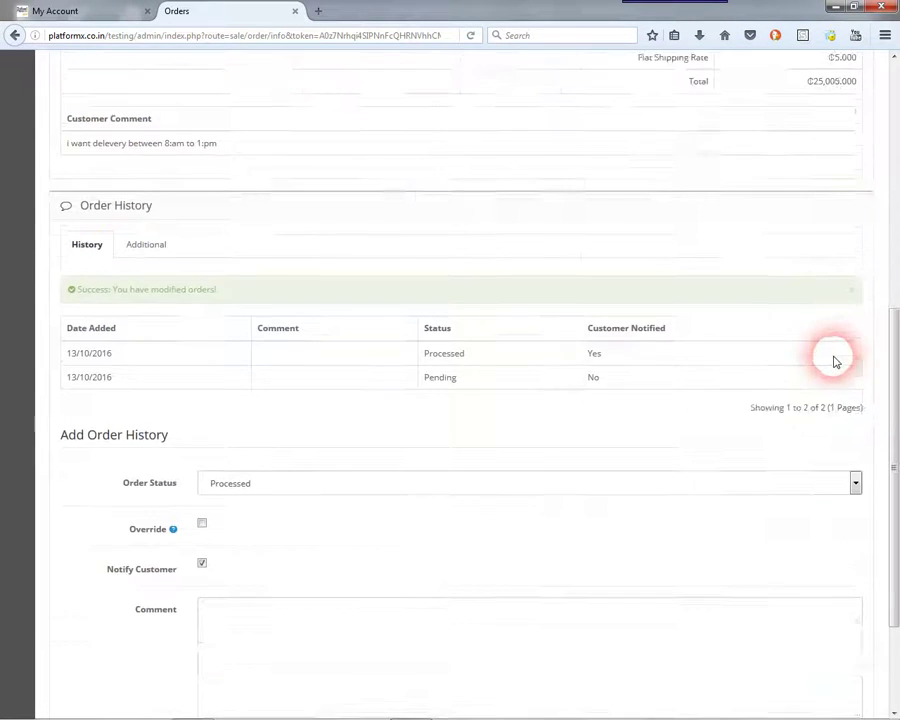
- Add a Shipped status entry to the order history
{"action": "left_click", "coordinate": [307, 327]}
{"action": "left_click", "coordinate": [426, 197]}
{"action": "left_click_drag", "start_coordinate": [466, 197], "coordinate": [600, 197]}
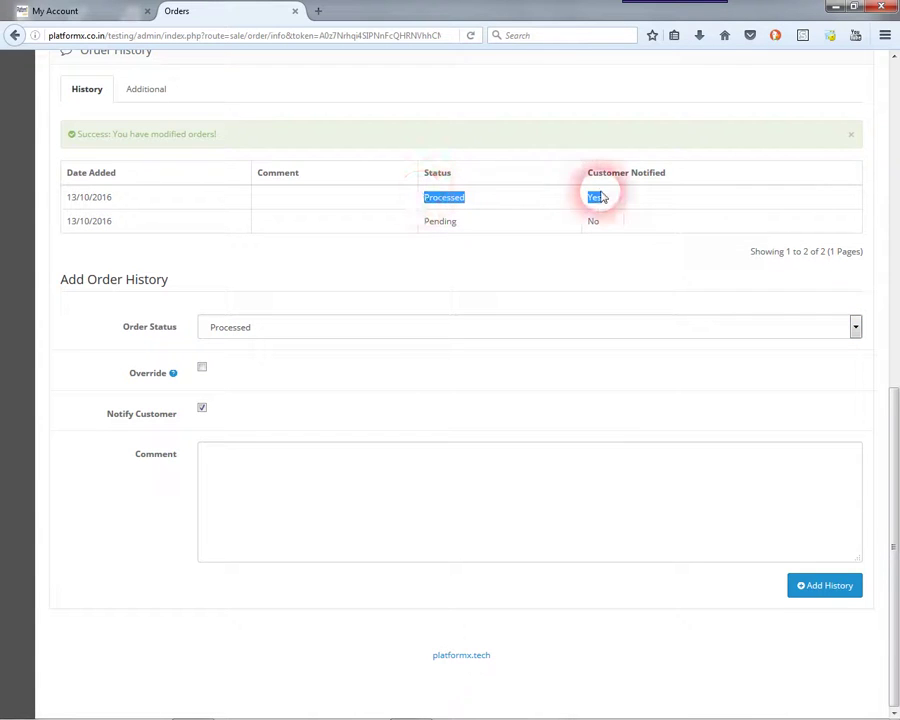
{"action": "left_click", "coordinate": [362, 322]}
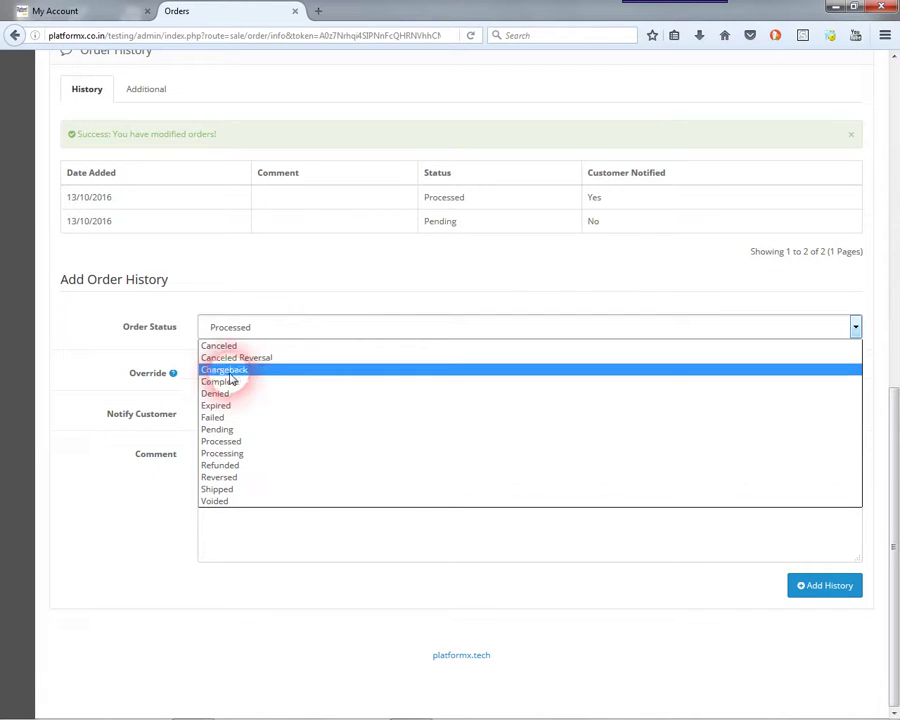
{"action": "left_click", "coordinate": [229, 494]}
{"action": "left_click", "coordinate": [792, 585]}
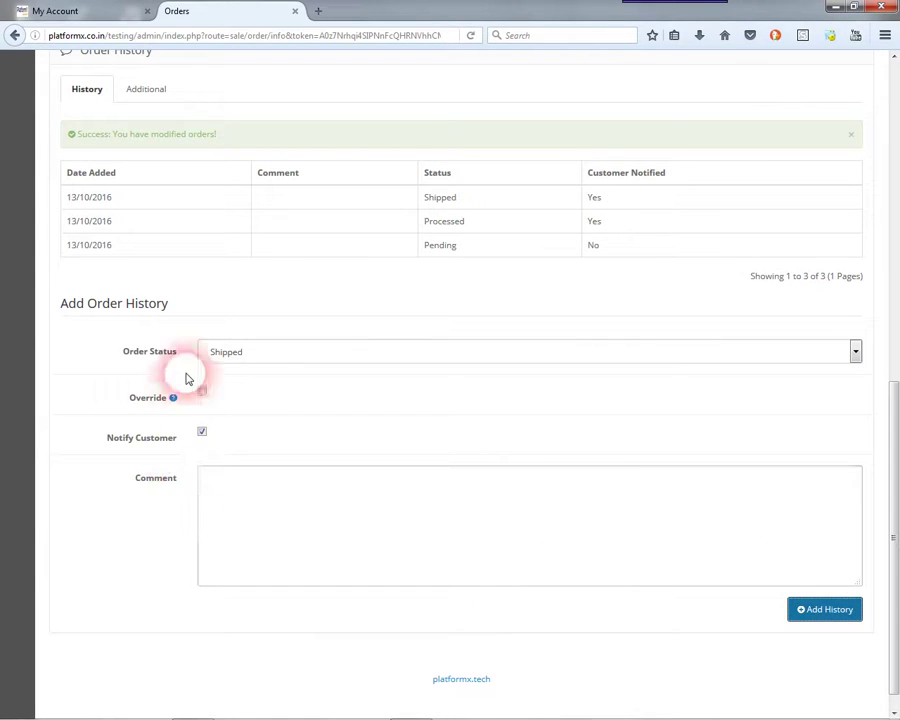
- Add the Complete status, then check the Additional tab and return to History
{"action": "left_click", "coordinate": [222, 351]}
{"action": "left_click", "coordinate": [234, 405]}
{"action": "left_click", "coordinate": [817, 611]}
{"action": "left_click_drag", "start_coordinate": [613, 281], "coordinate": [60, 200]}
{"action": "left_click", "coordinate": [177, 125]}
{"action": "left_click", "coordinate": [165, 90]}
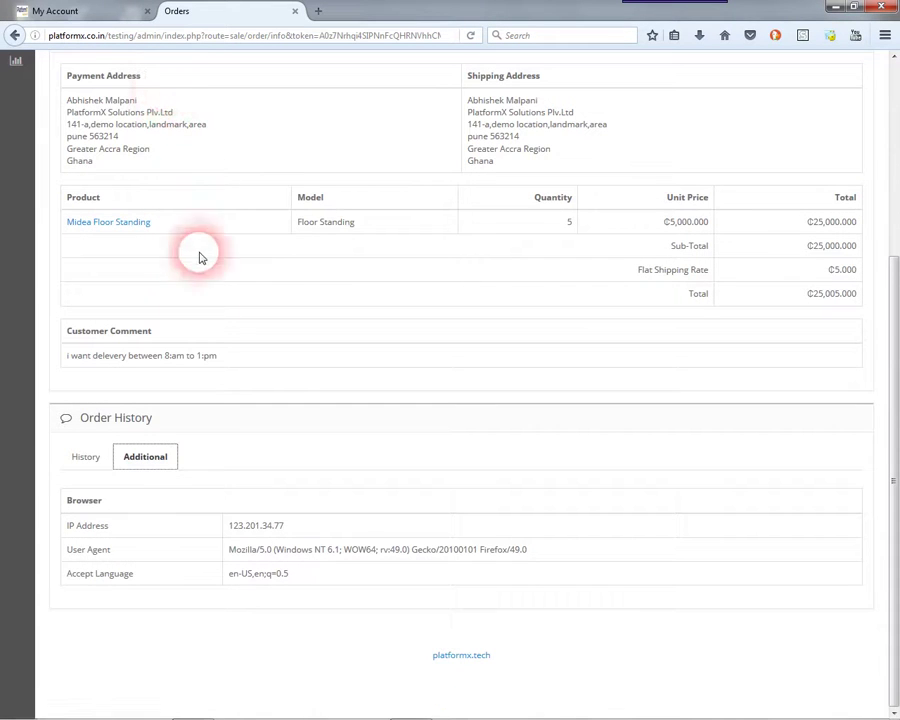
{"action": "left_click", "coordinate": [84, 458]}
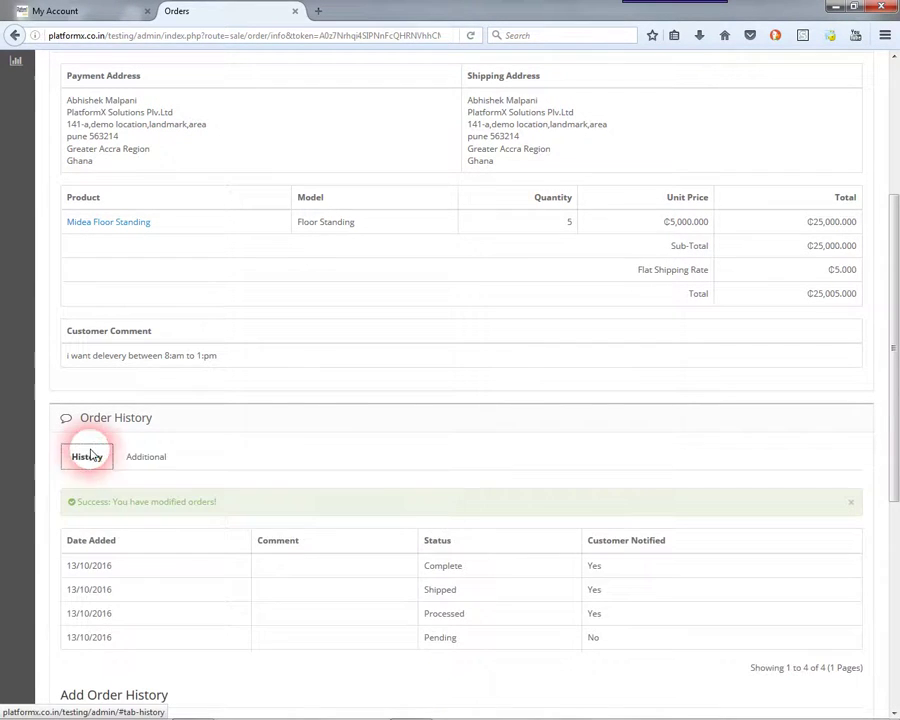
{"action": "scroll", "coordinate": [360, 454], "scroll_direction": "up", "scroll_amount": 5}
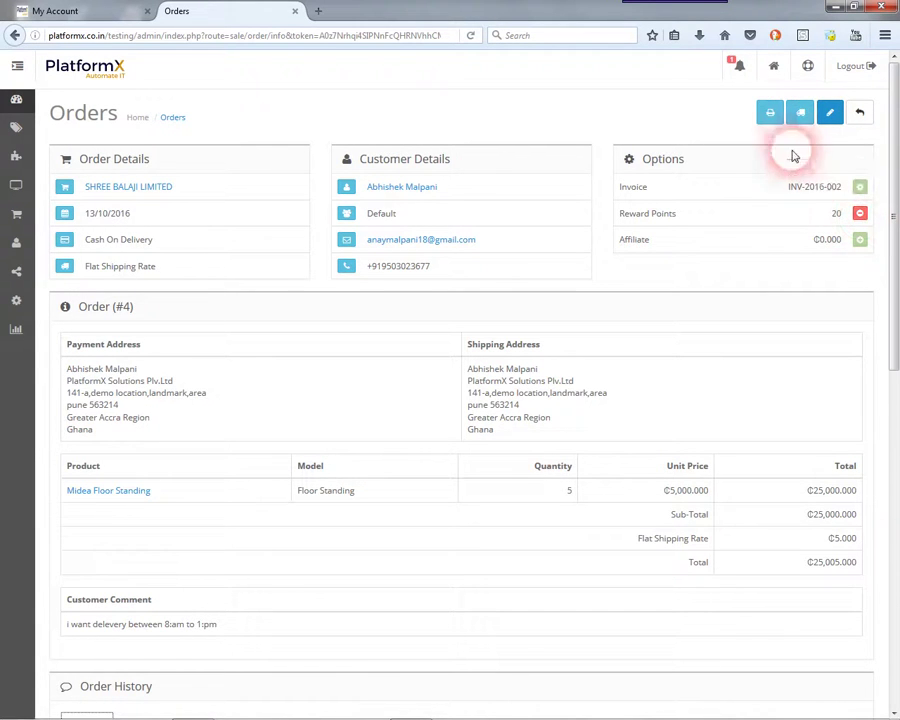
{"action": "left_click", "coordinate": [771, 115]}
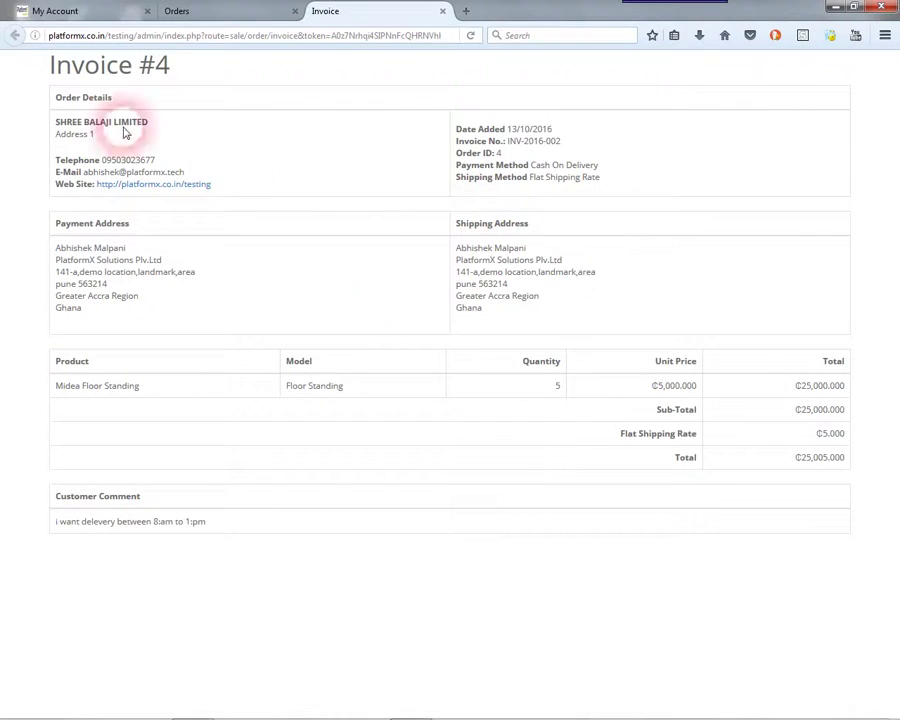
{"action": "left_click_drag", "start_coordinate": [25, 76], "coordinate": [751, 542]}
{"action": "left_click", "coordinate": [771, 582]}
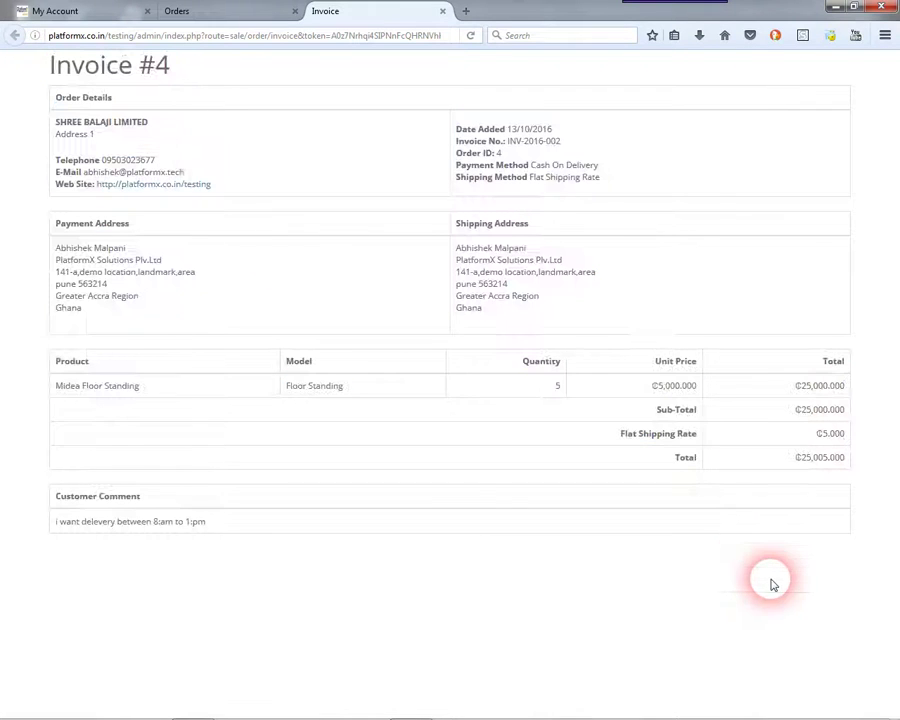
{"action": "left_click_drag", "start_coordinate": [562, 141], "coordinate": [490, 142]}
{"action": "left_click", "coordinate": [575, 175]}
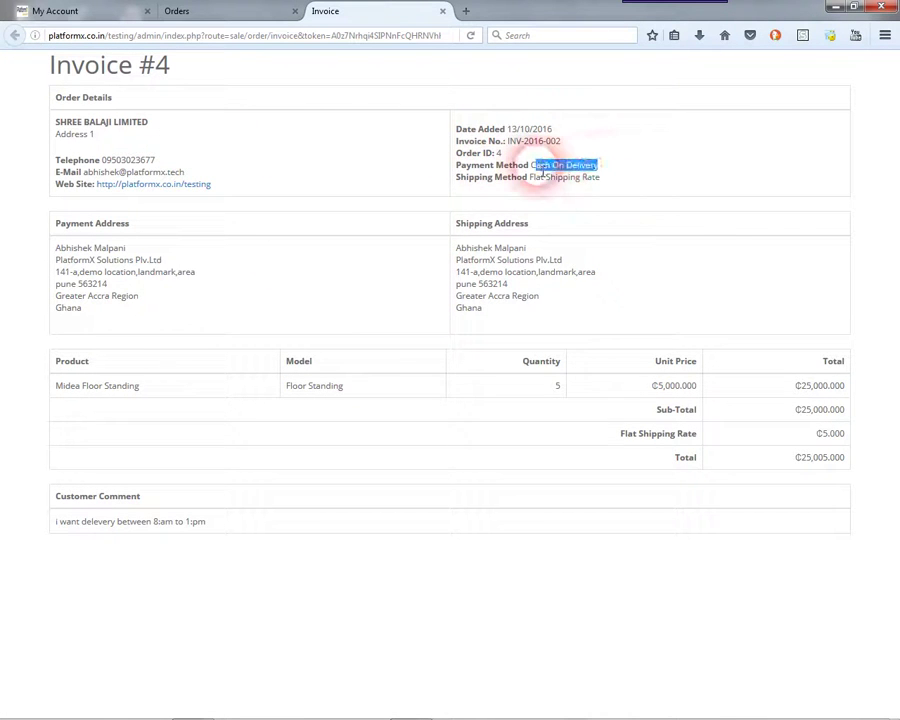
{"action": "left_click", "coordinate": [514, 297]}
{"action": "left_click", "coordinate": [66, 361]}
{"action": "left_click_drag", "start_coordinate": [57, 391], "coordinate": [156, 390]}
{"action": "left_click", "coordinate": [310, 423]}
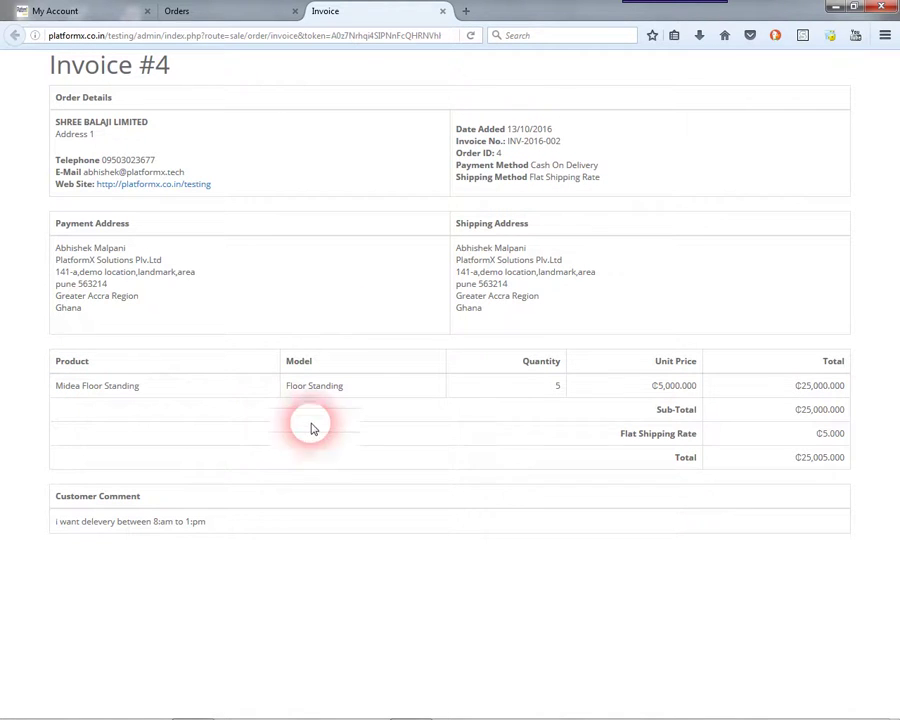
{"action": "left_click", "coordinate": [442, 11]}
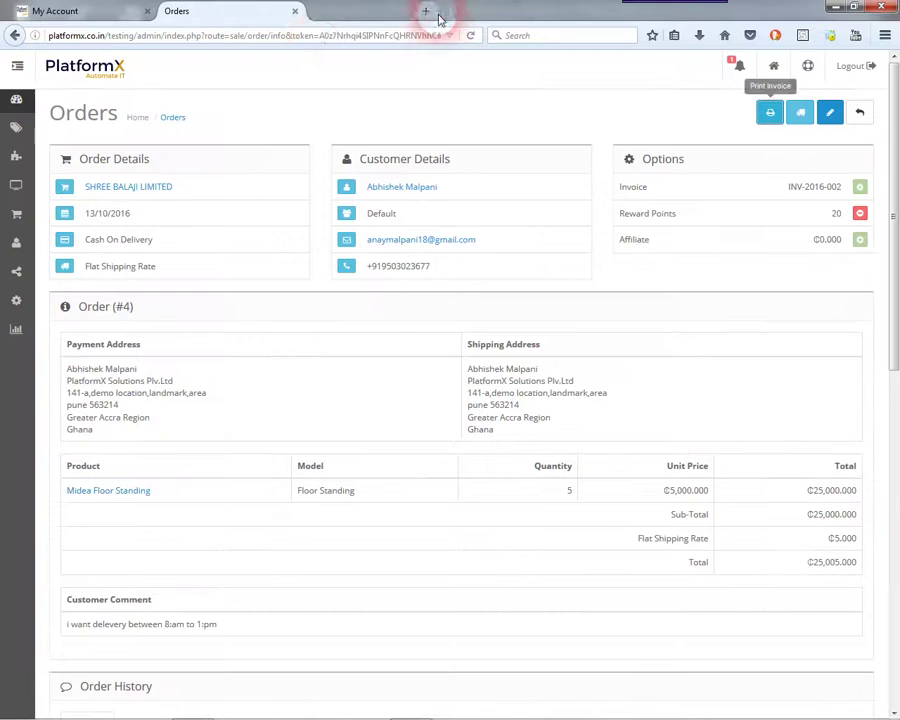
- Go to the Sales Orders report under Reports > Sales
{"action": "left_click", "coordinate": [17, 102]}
{"action": "mouse_move", "coordinate": [20, 342]}
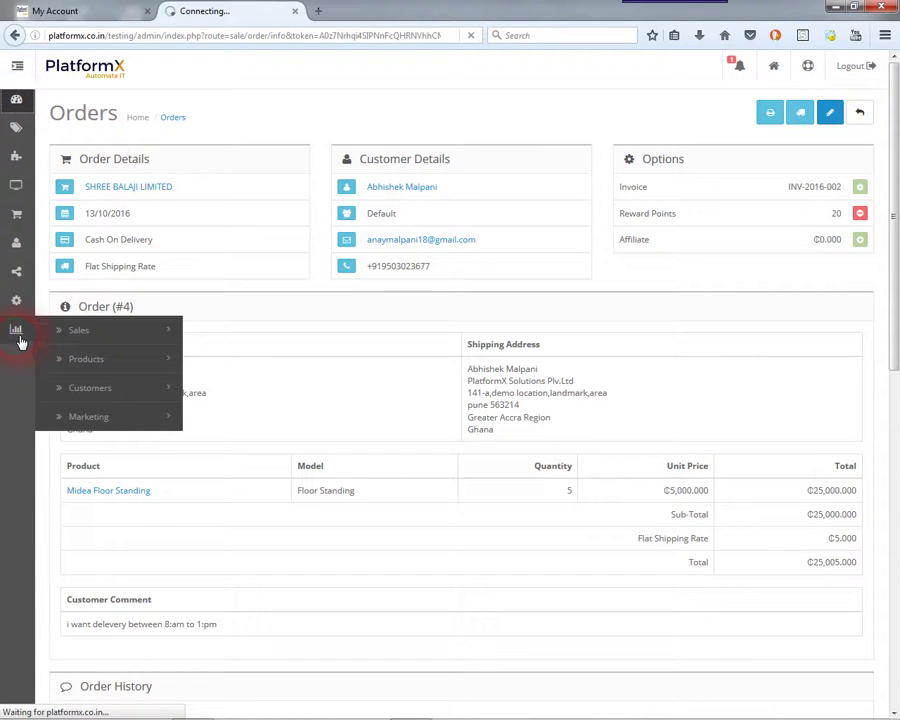
{"action": "left_click", "coordinate": [18, 67]}
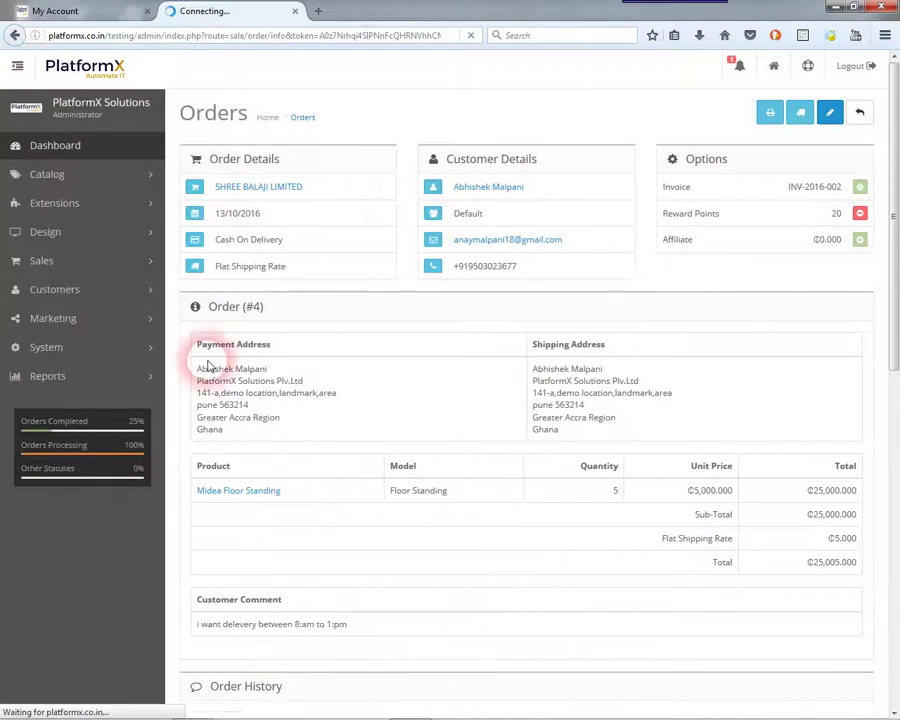
{"action": "left_click", "coordinate": [138, 377]}
{"action": "left_click", "coordinate": [135, 410]}
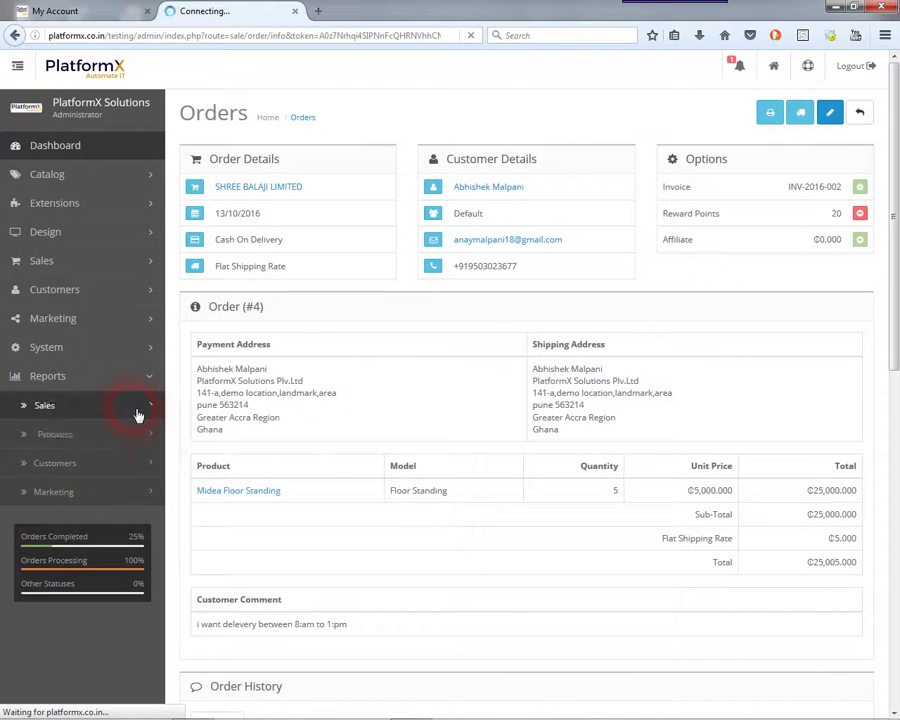
{"action": "left_click", "coordinate": [111, 448]}
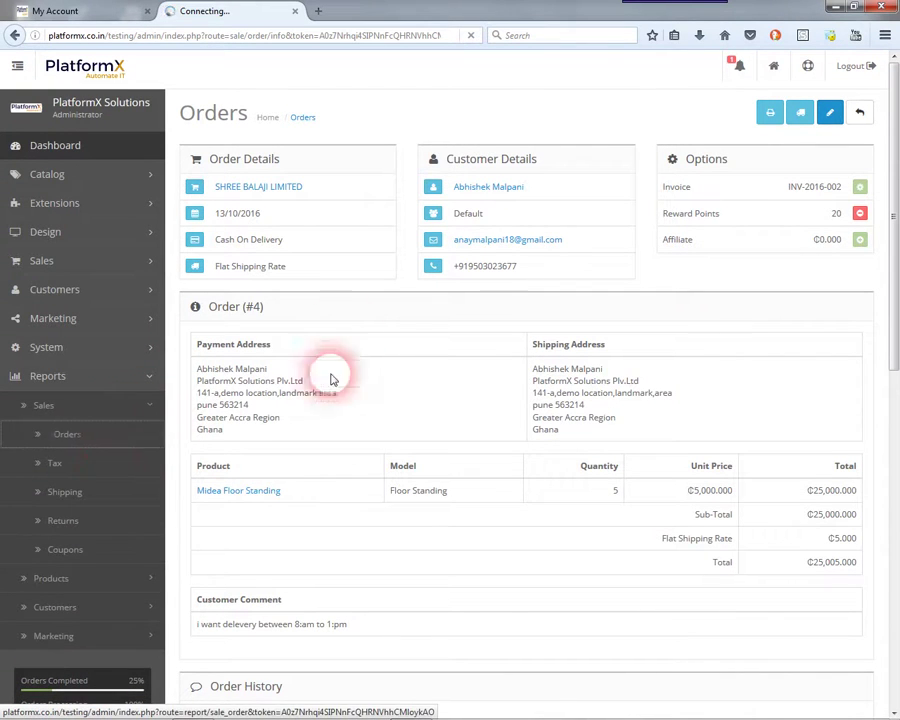
{"action": "left_click", "coordinate": [18, 66]}
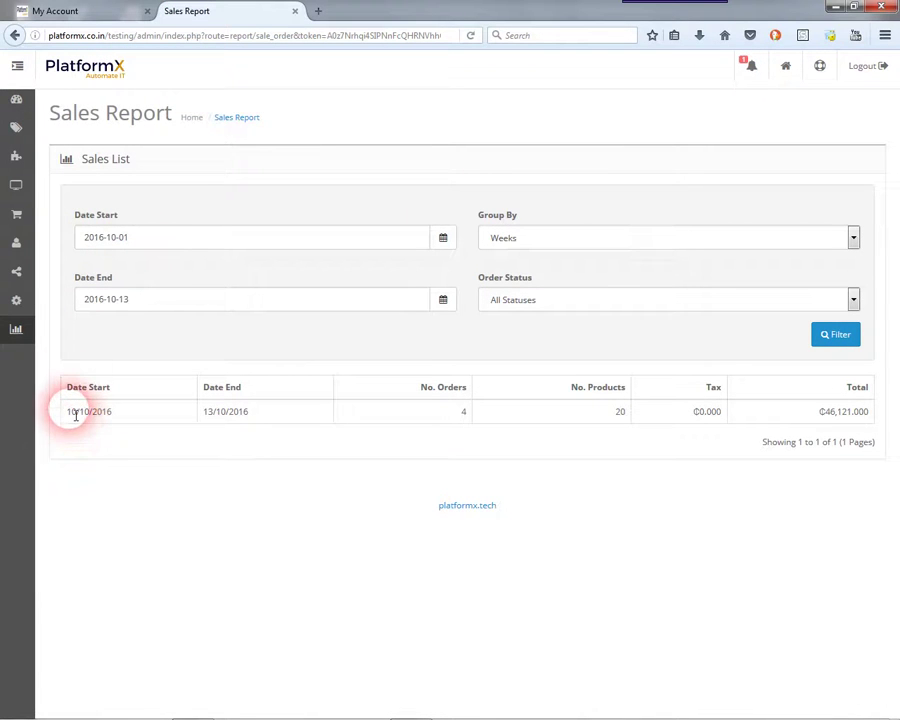
- Filter the sales report by Days from 2016-10-13 to 2016-10-13, showing 2 orders
{"action": "left_click", "coordinate": [183, 423]}
{"action": "left_click_drag", "start_coordinate": [198, 418], "coordinate": [251, 423]}
{"action": "left_click", "coordinate": [324, 424]}
{"action": "left_click", "coordinate": [508, 238]}
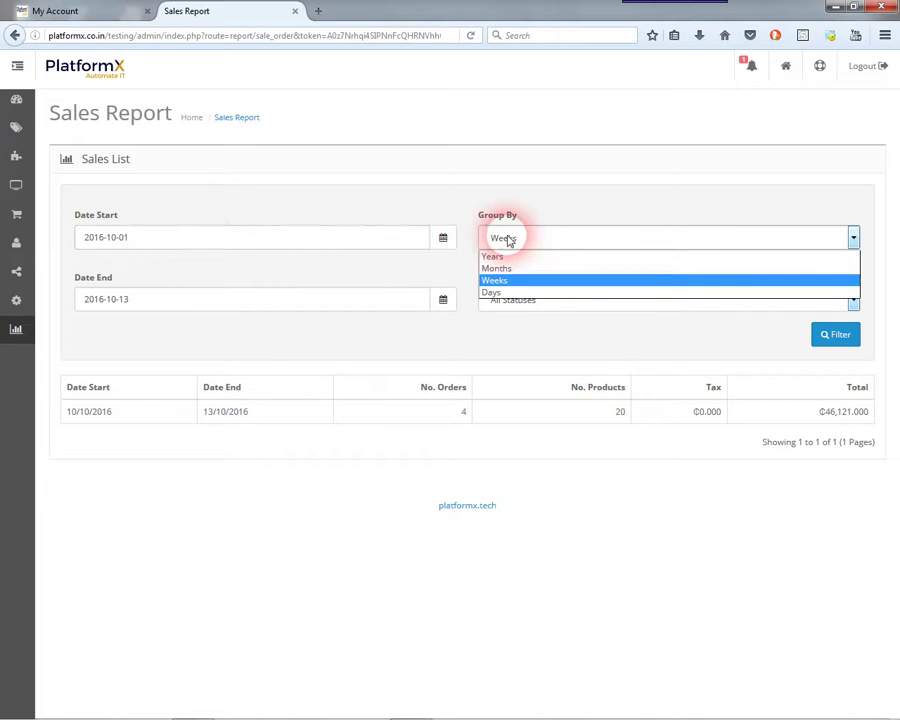
{"action": "left_click", "coordinate": [508, 294]}
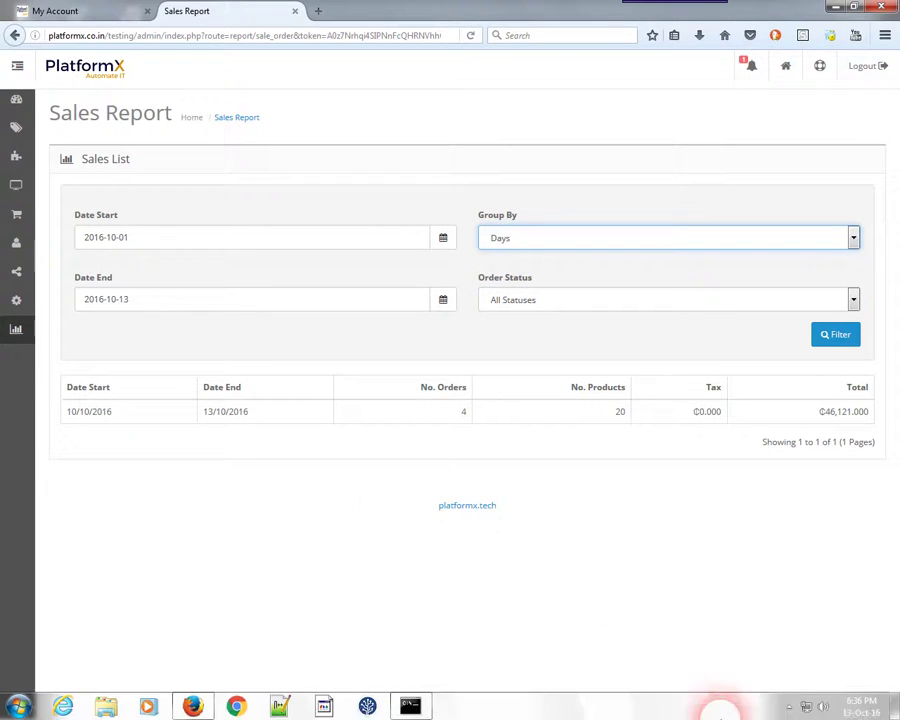
{"action": "left_click", "coordinate": [442, 240]}
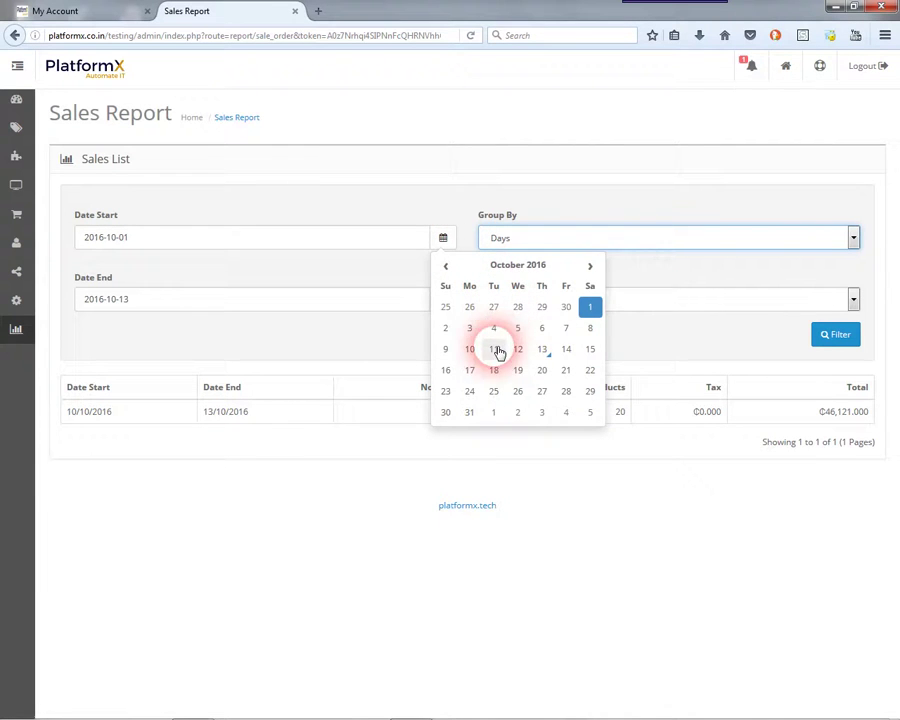
{"action": "left_click", "coordinate": [542, 350]}
{"action": "left_click", "coordinate": [443, 301]}
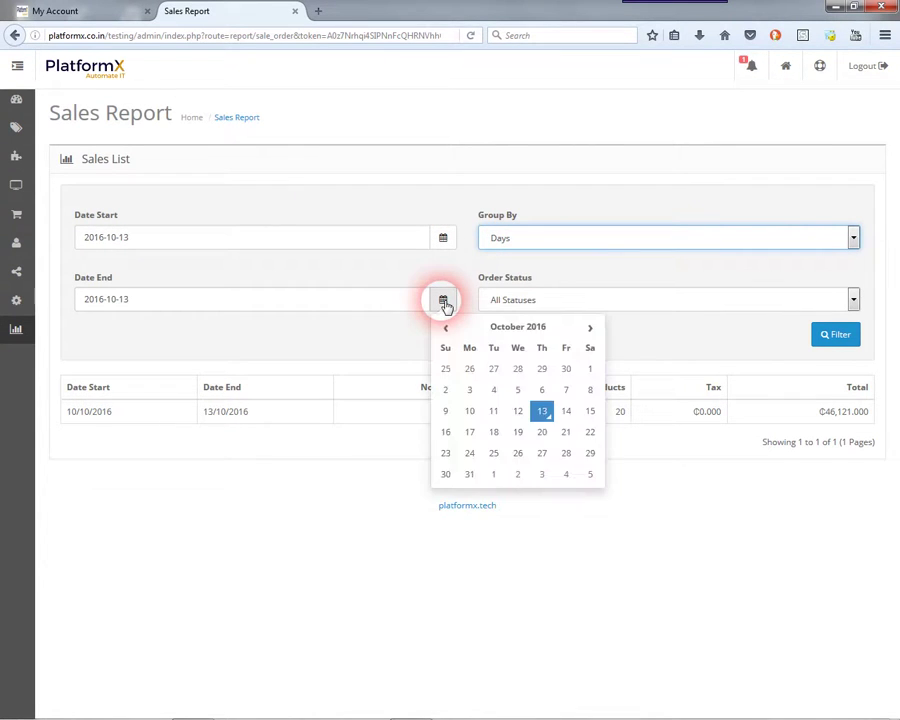
{"action": "left_click", "coordinate": [446, 304]}
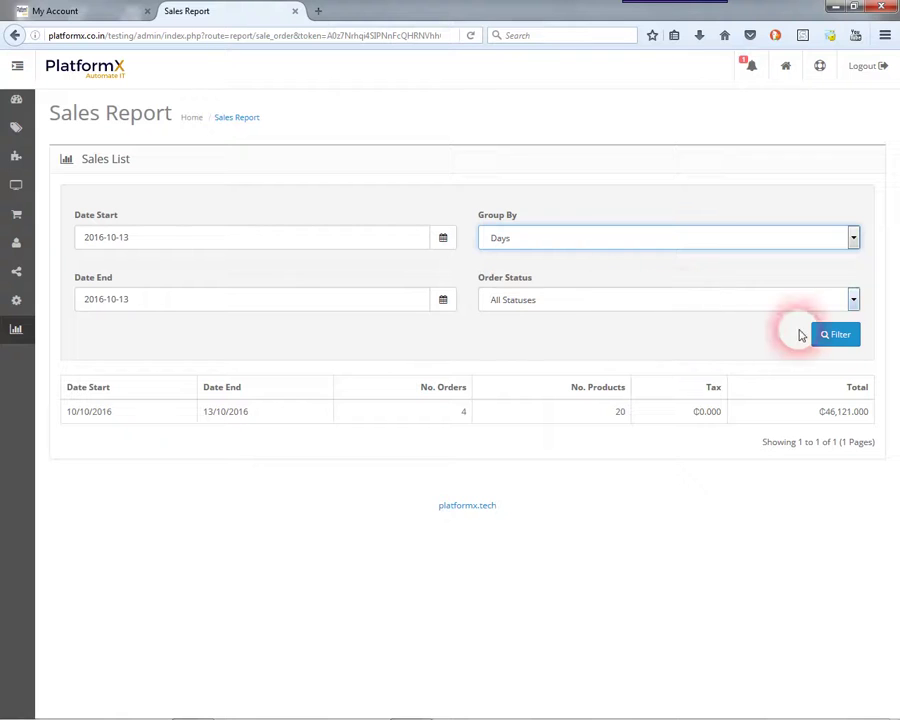
{"action": "left_click", "coordinate": [837, 336]}
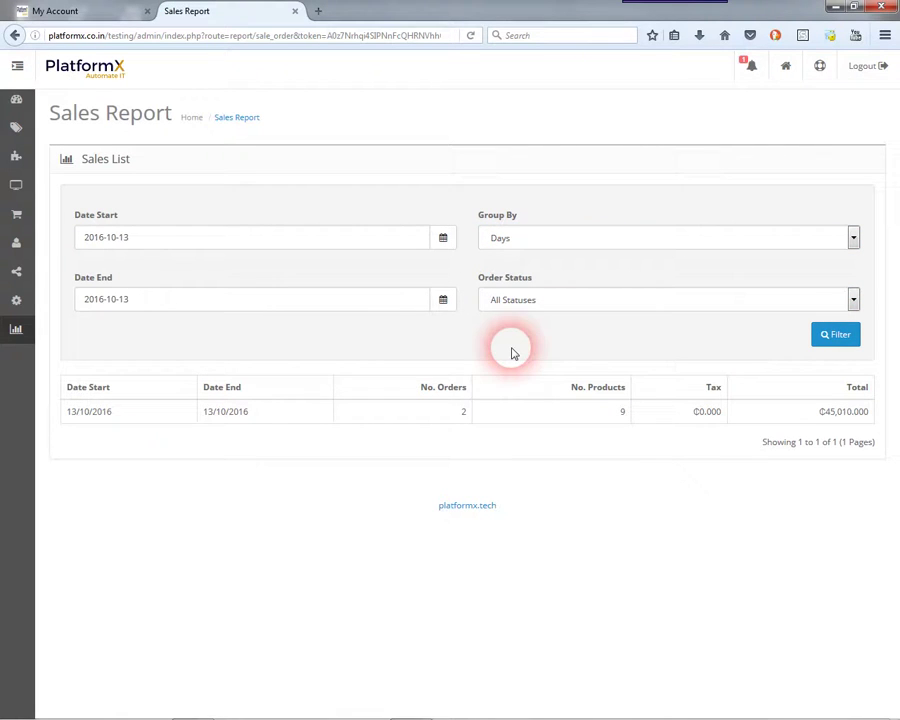
{"action": "double_click", "coordinate": [461, 413]}
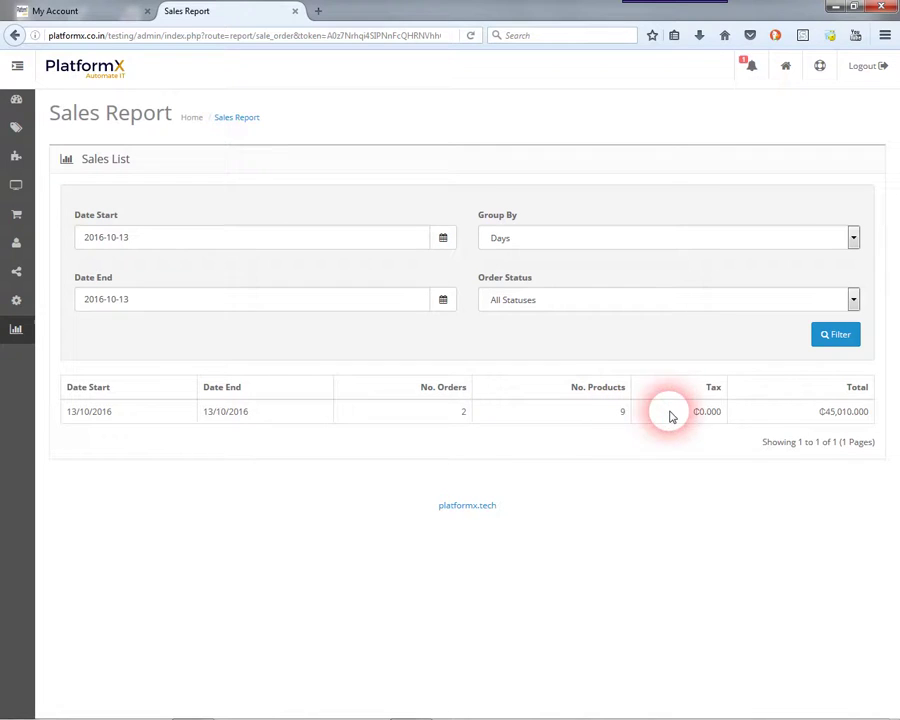
- Open the Products Viewed report and review its five product rows
{"action": "left_click", "coordinate": [5, 343]}
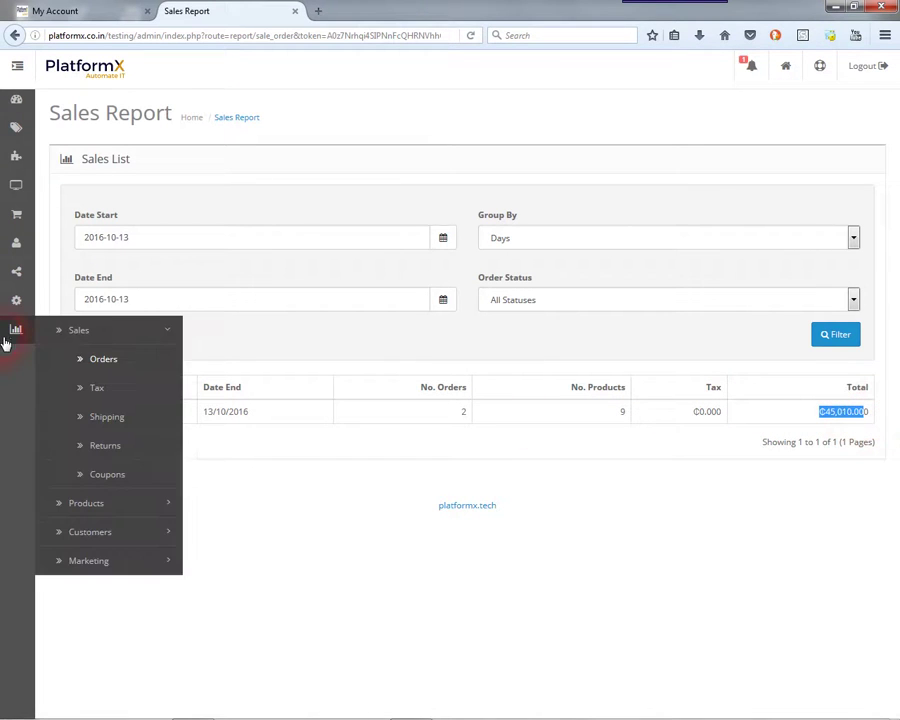
{"action": "left_click", "coordinate": [124, 501]}
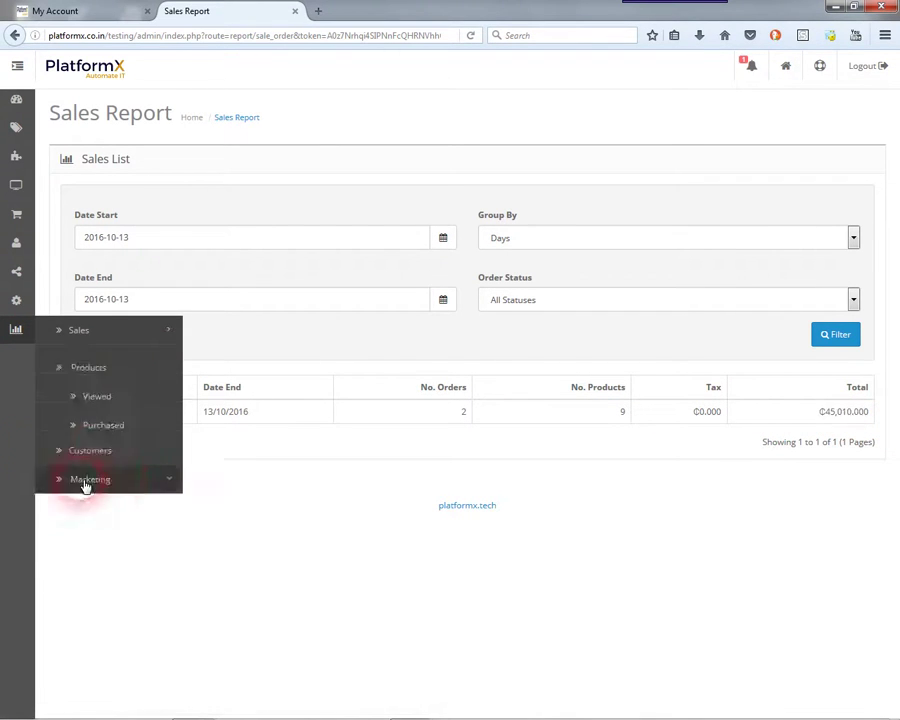
{"action": "left_click", "coordinate": [102, 396]}
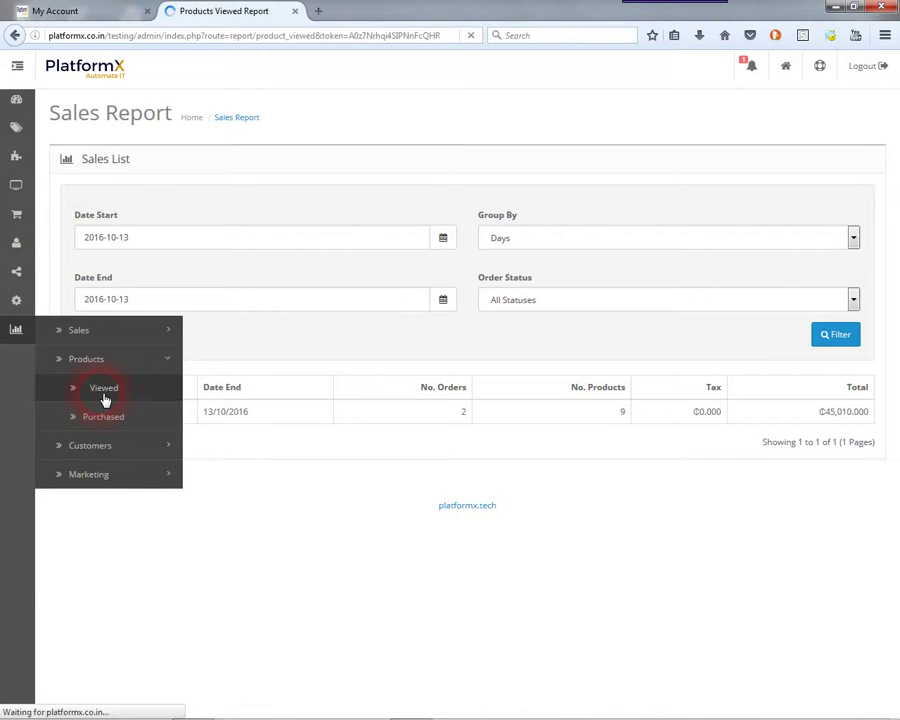
{"action": "left_click_drag", "start_coordinate": [111, 228], "coordinate": [856, 338]}
{"action": "left_click", "coordinate": [76, 221]}
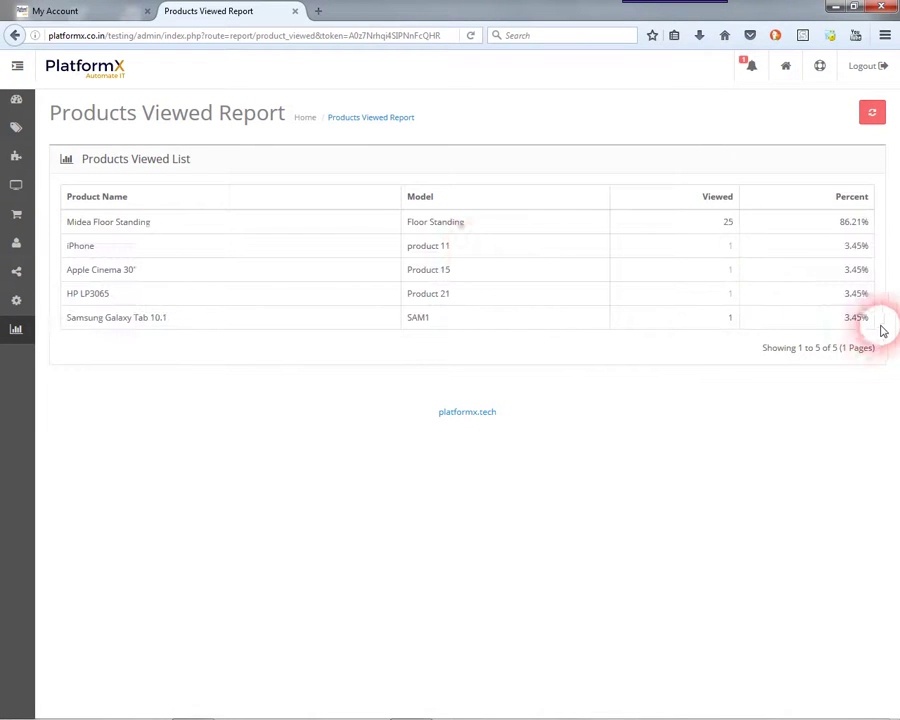
- Open the Products Purchased report, with Midea Floor Standing listed first
{"action": "left_click", "coordinate": [28, 331]}
{"action": "left_click", "coordinate": [98, 416]}
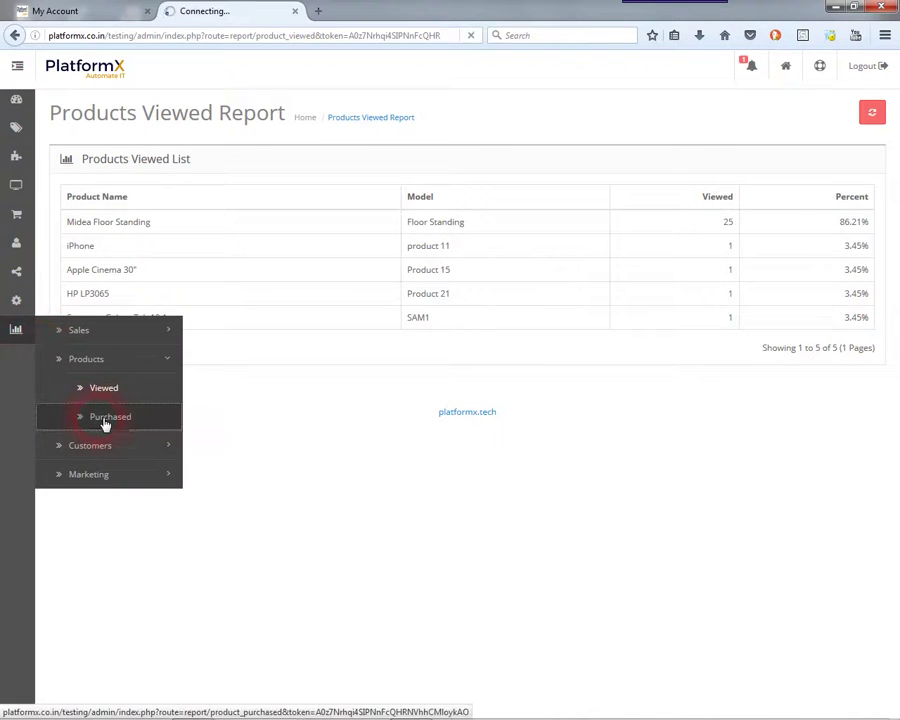
{"action": "left_click_drag", "start_coordinate": [63, 393], "coordinate": [182, 394]}
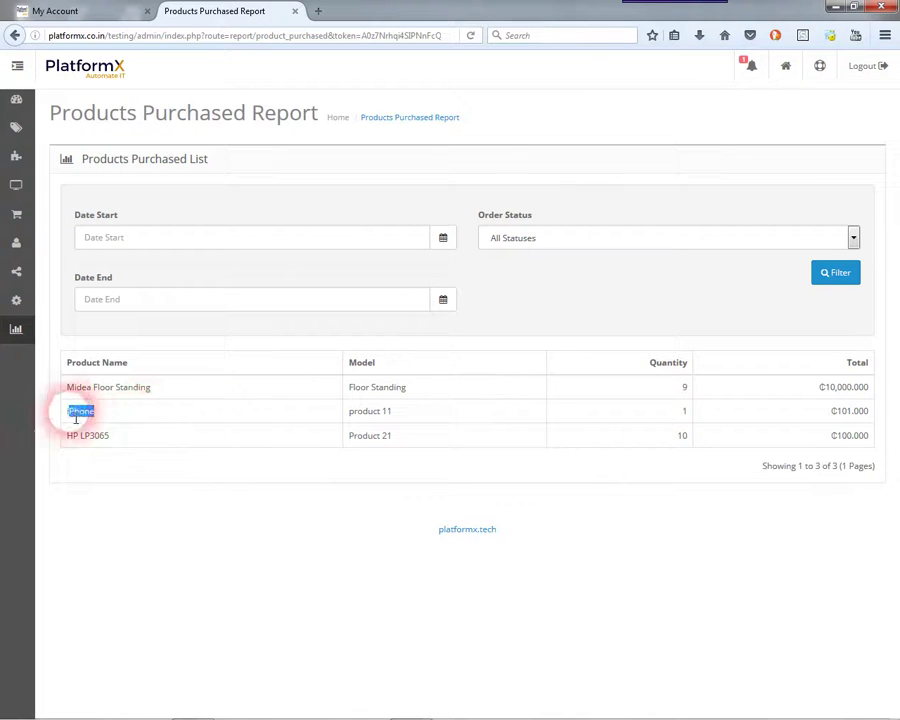
- Open the Customers Online report from Reports > Customers
{"action": "left_click", "coordinate": [95, 477]}
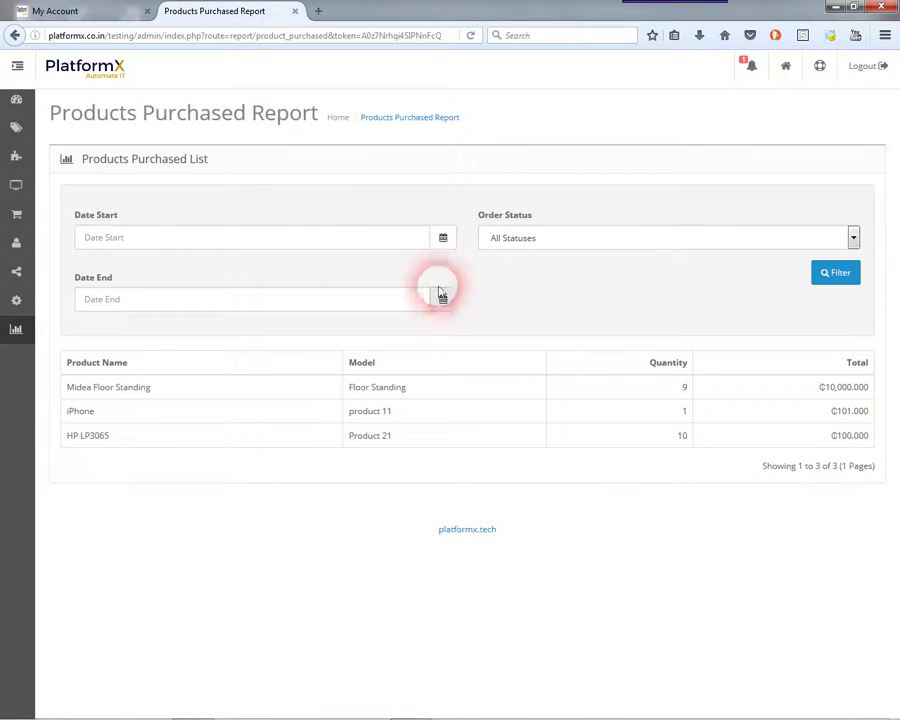
{"action": "mouse_move", "coordinate": [20, 327]}
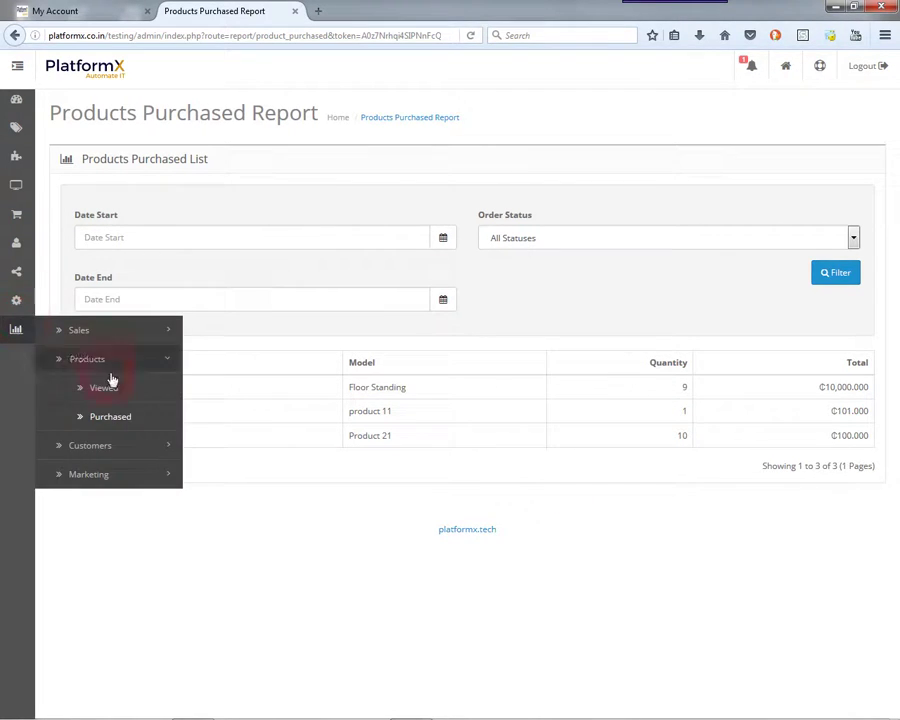
{"action": "left_click", "coordinate": [118, 445]}
{"action": "left_click", "coordinate": [125, 421]}
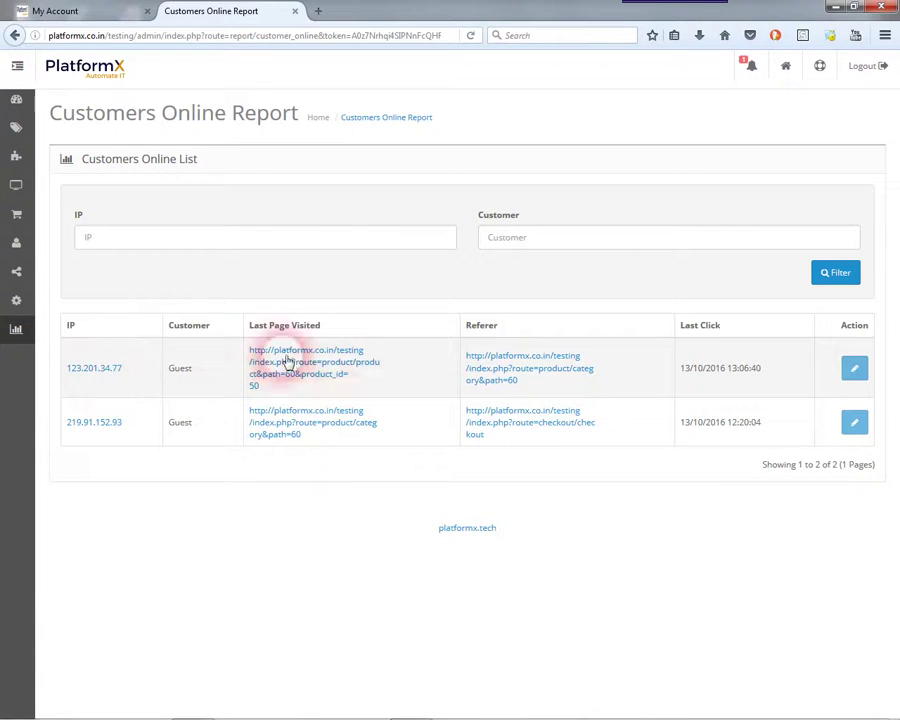
- Note the Guest visitor entry, then open the Customer Activity report
{"action": "double_click", "coordinate": [176, 372]}
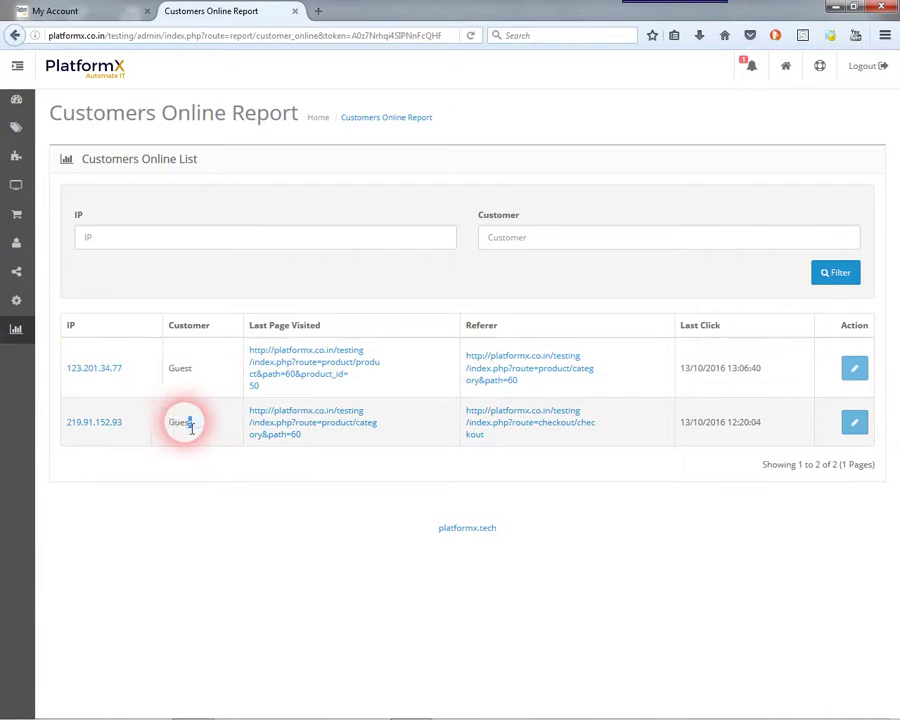
{"action": "left_click", "coordinate": [196, 506]}
{"action": "mouse_move", "coordinate": [20, 335]}
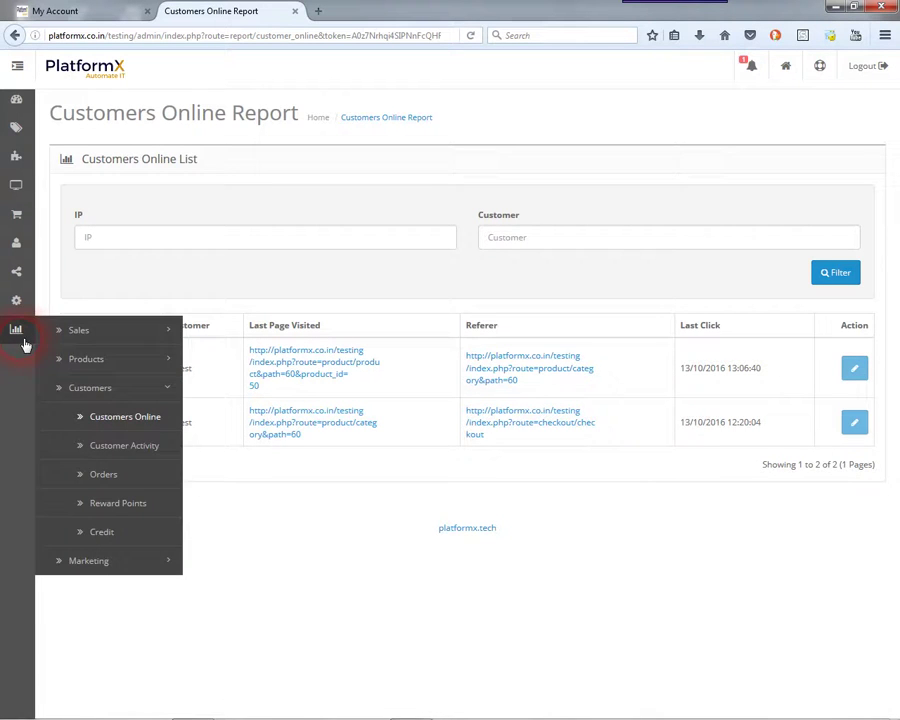
{"action": "left_click", "coordinate": [103, 450]}
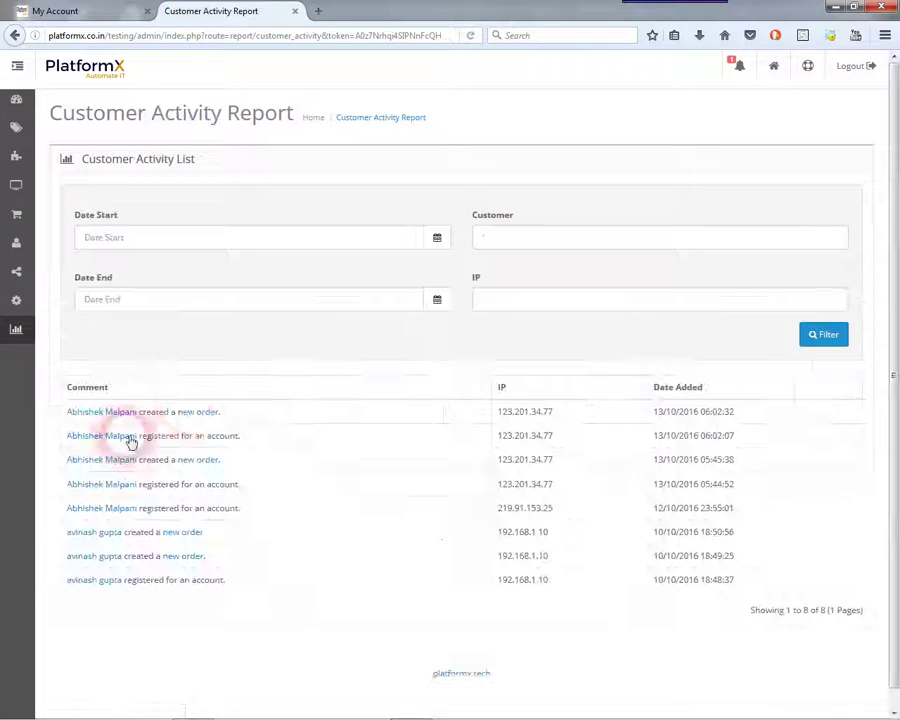
- Open the Customer Orders report
{"action": "left_click_drag", "start_coordinate": [154, 441], "coordinate": [219, 442]}
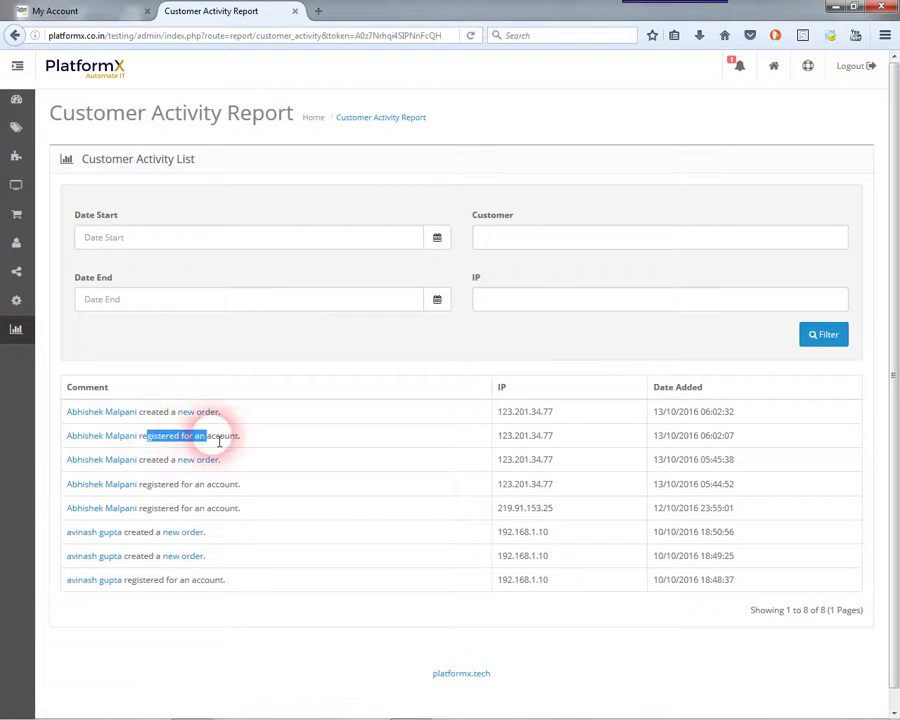
{"action": "left_click", "coordinate": [17, 332]}
{"action": "left_click", "coordinate": [101, 473]}
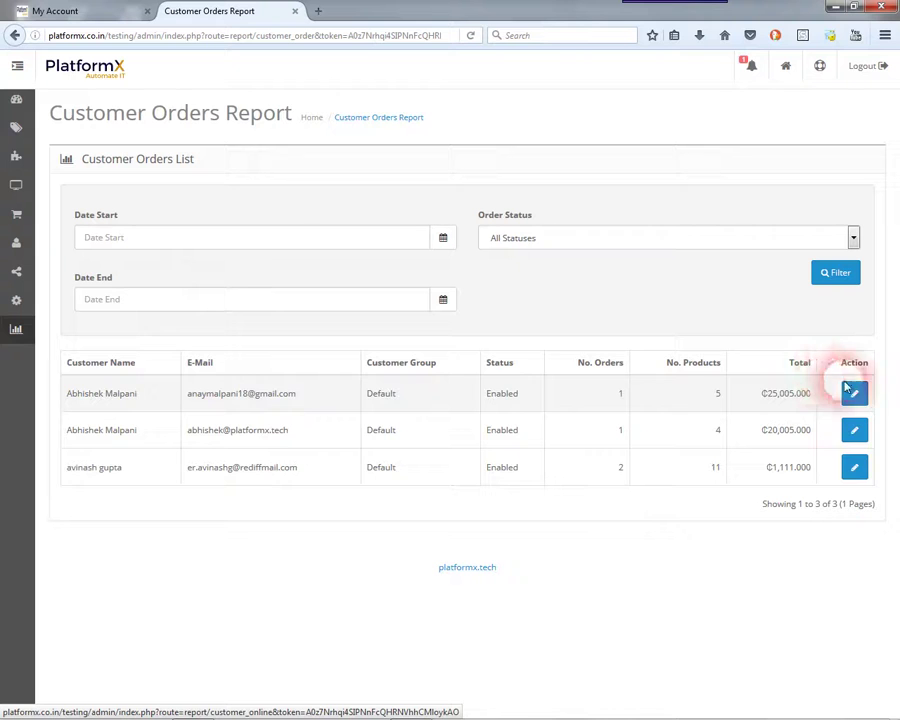
- Log out of the OpenCart admin and minimize Firefox to the desktop
{"action": "mouse_move", "coordinate": [17, 345]}
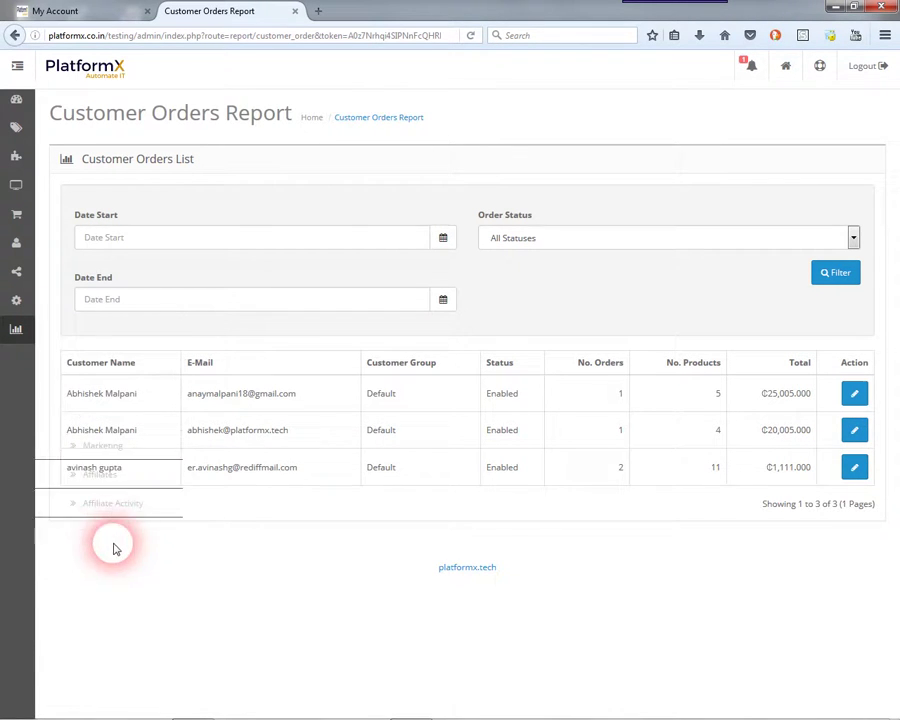
{"action": "left_click", "coordinate": [863, 67]}
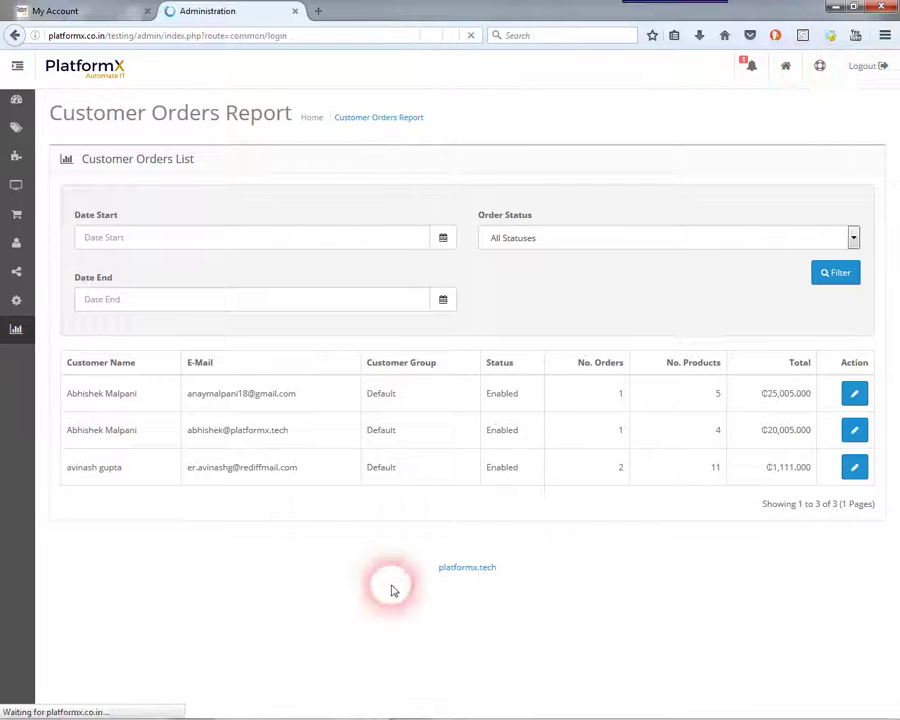
{"action": "left_click", "coordinate": [835, 7]}
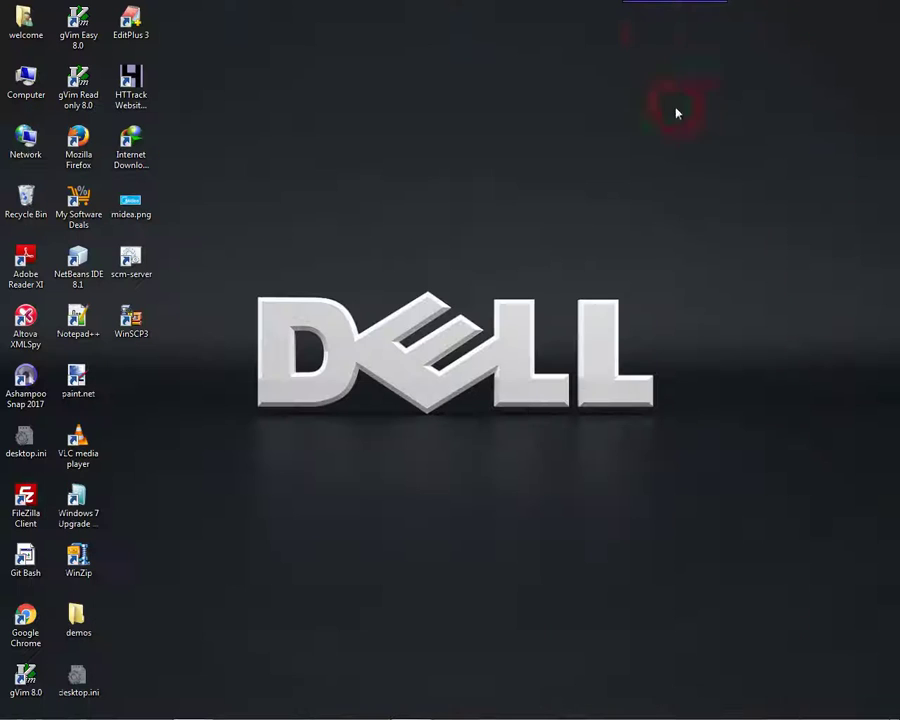
{"action": "left_click", "coordinate": [492, 20]}
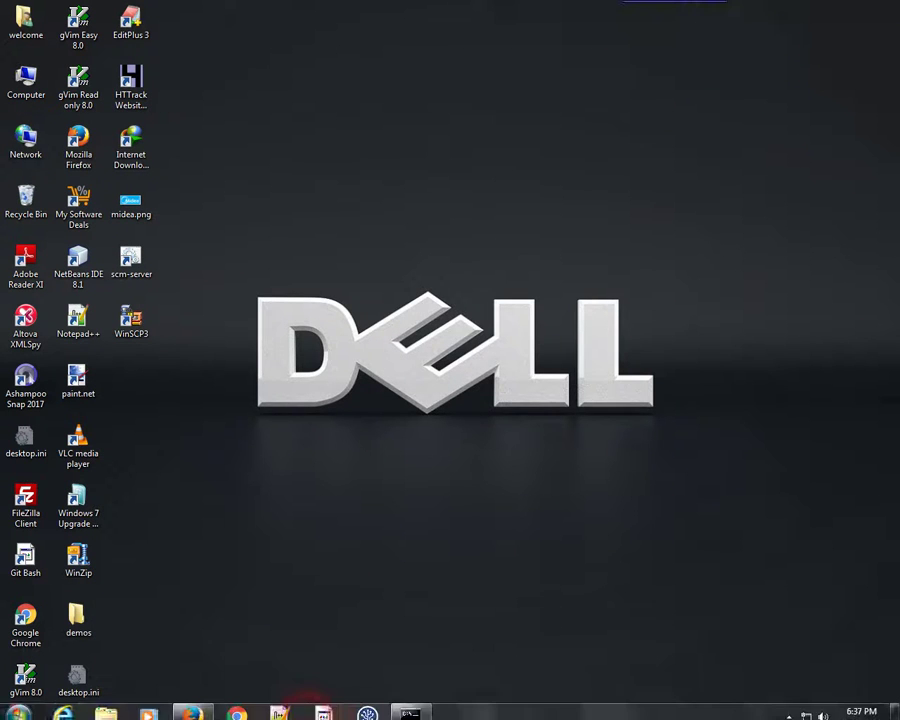